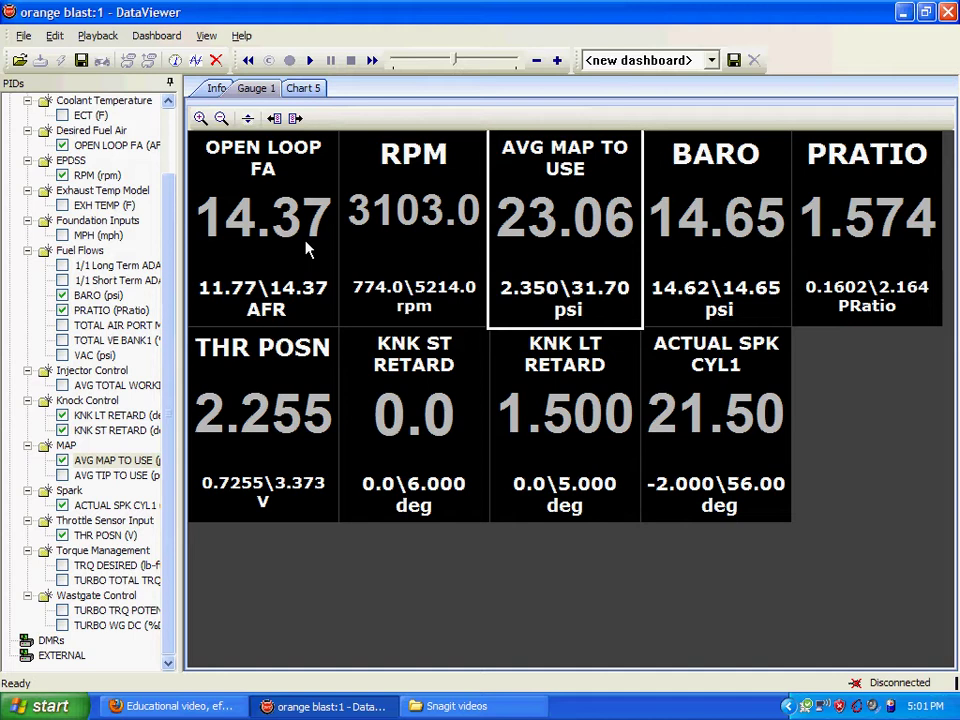
Select the OPEN LOOP FA, RPM, AVG MAP TO USE and BARO gauges in turn to examine their readings.
left_click(308, 250)
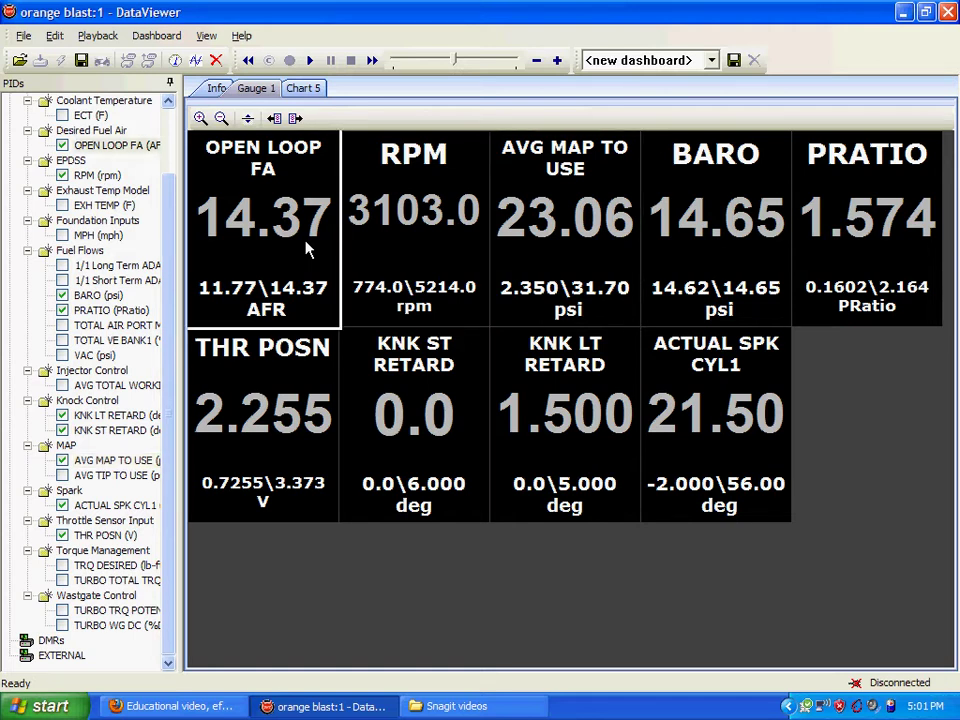
left_click(390, 248)
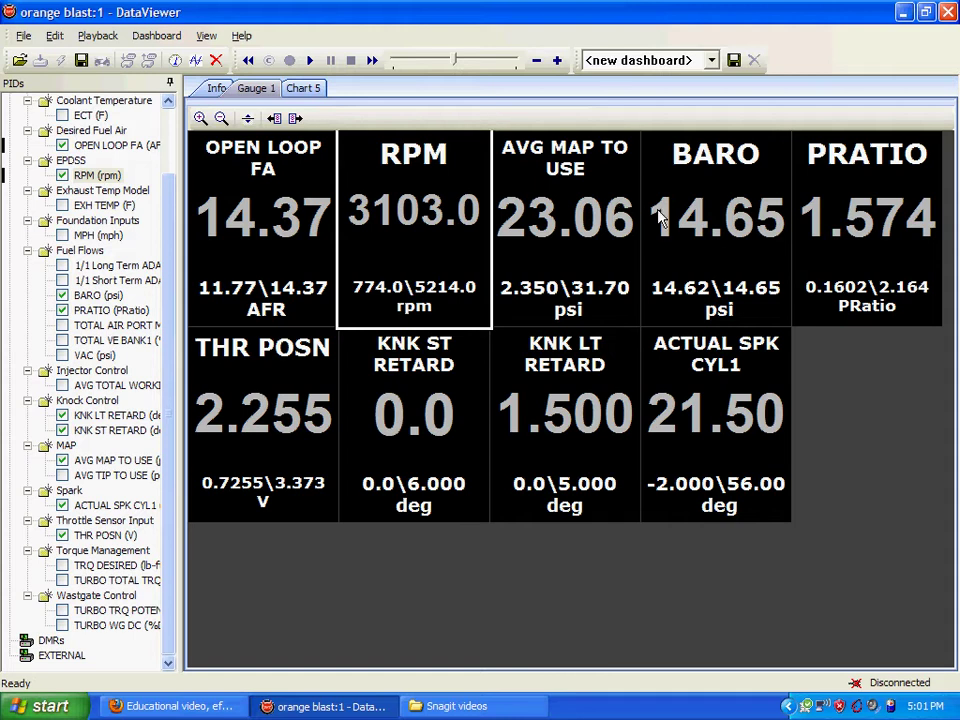
left_click(584, 232)
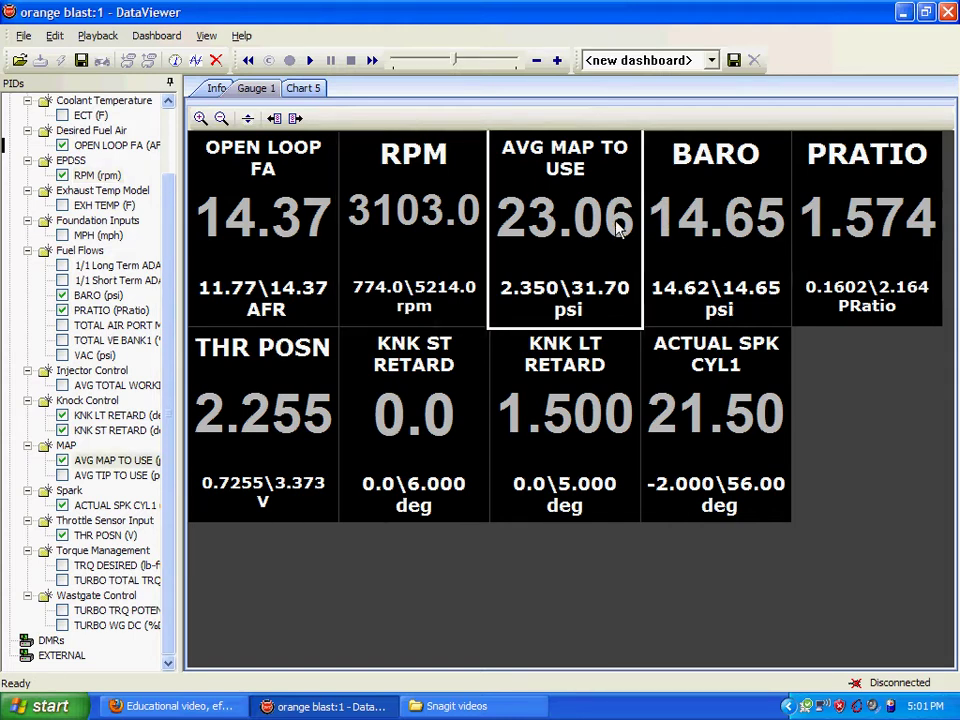
left_click(669, 223)
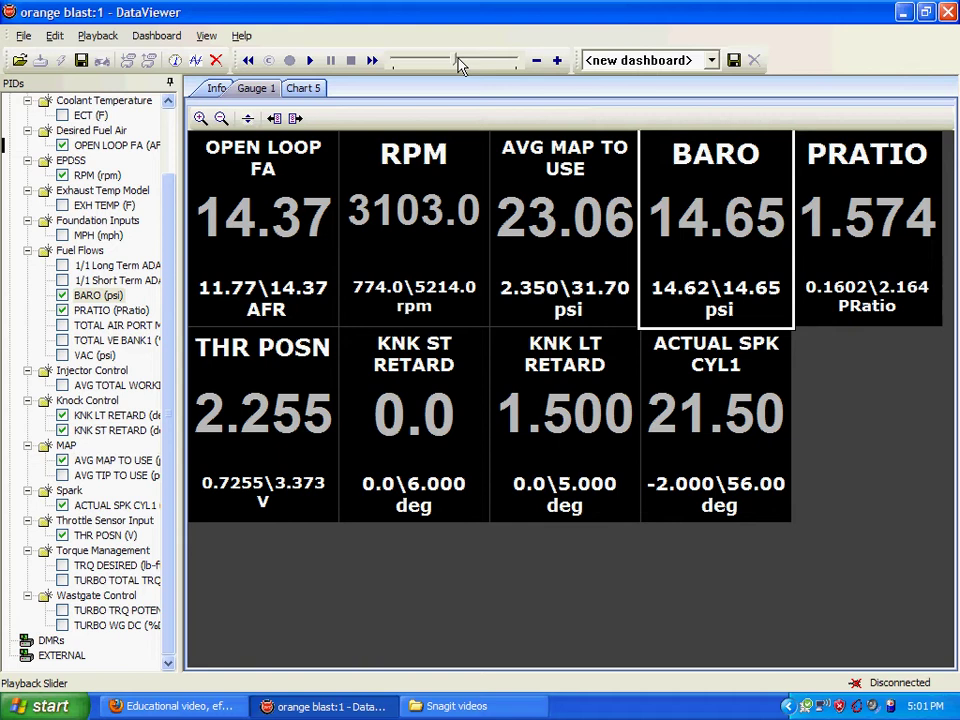
Rewind the log playback to 0:00:00.059 and examine the AVG MAP TO USE and THR POSN gauges there.
left_click_drag(456, 61, 400, 64)
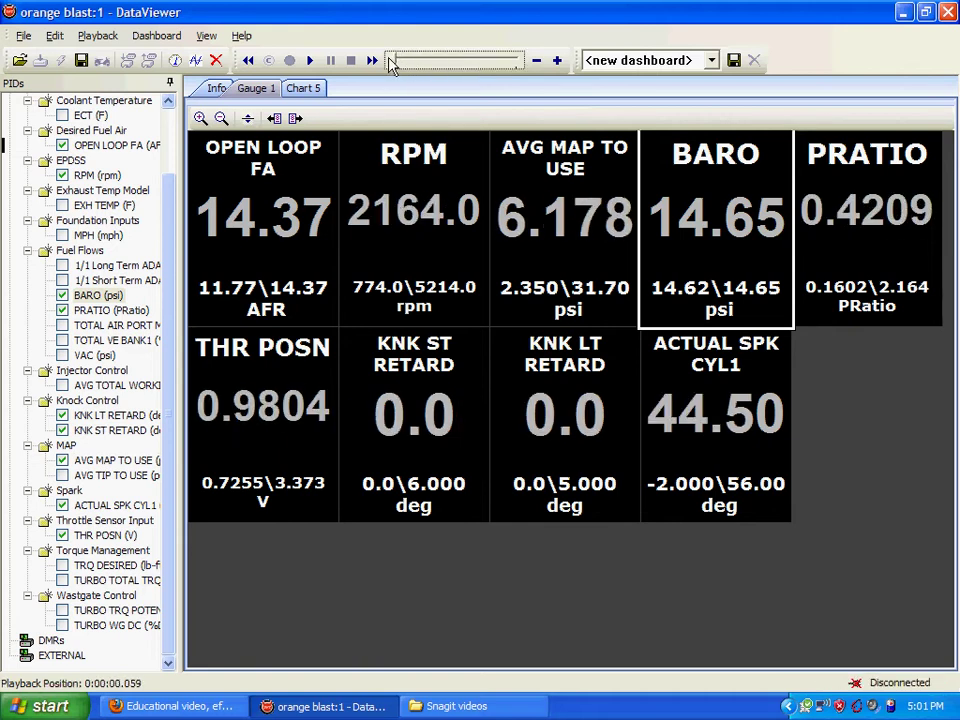
left_click(600, 198)
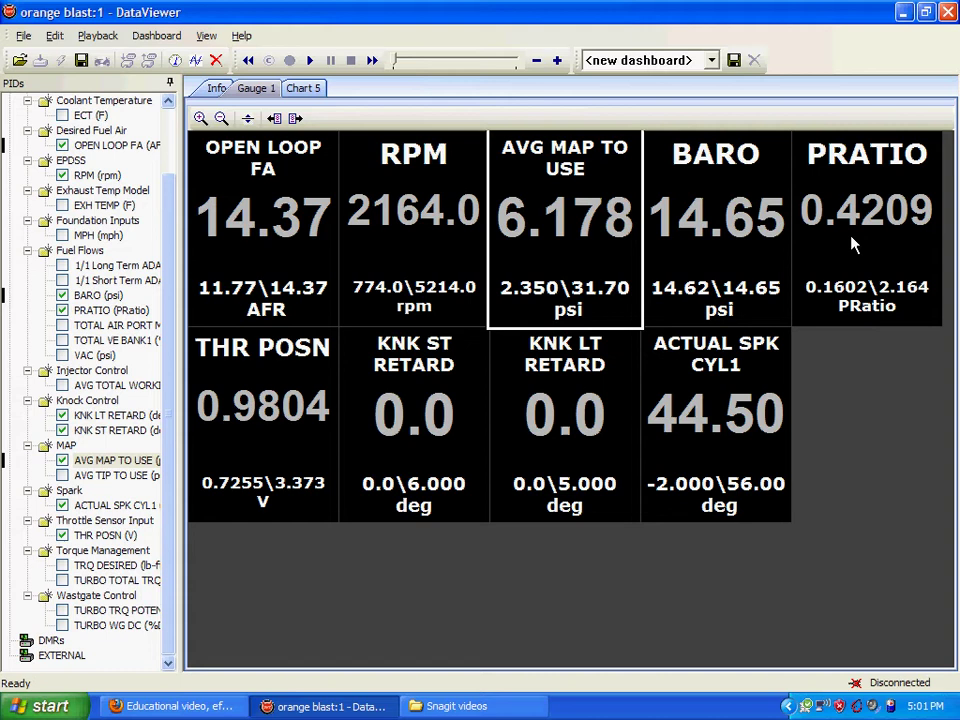
left_click(281, 420)
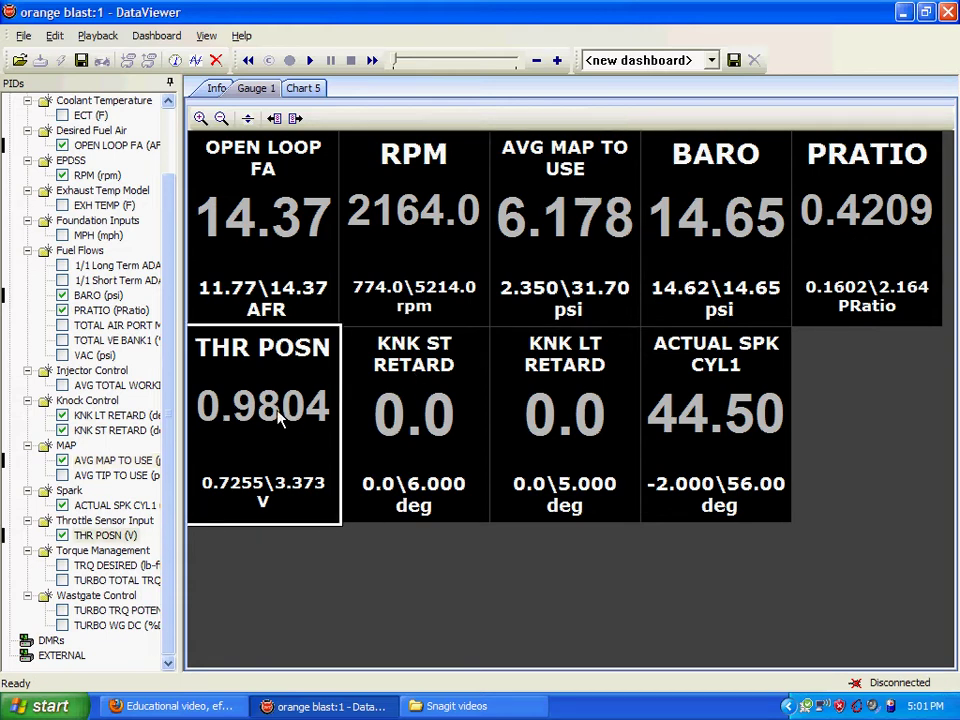
Step forward through the log past the throttle application, and return to the full-throttle frame to examine its knock retard.
left_click(557, 61)
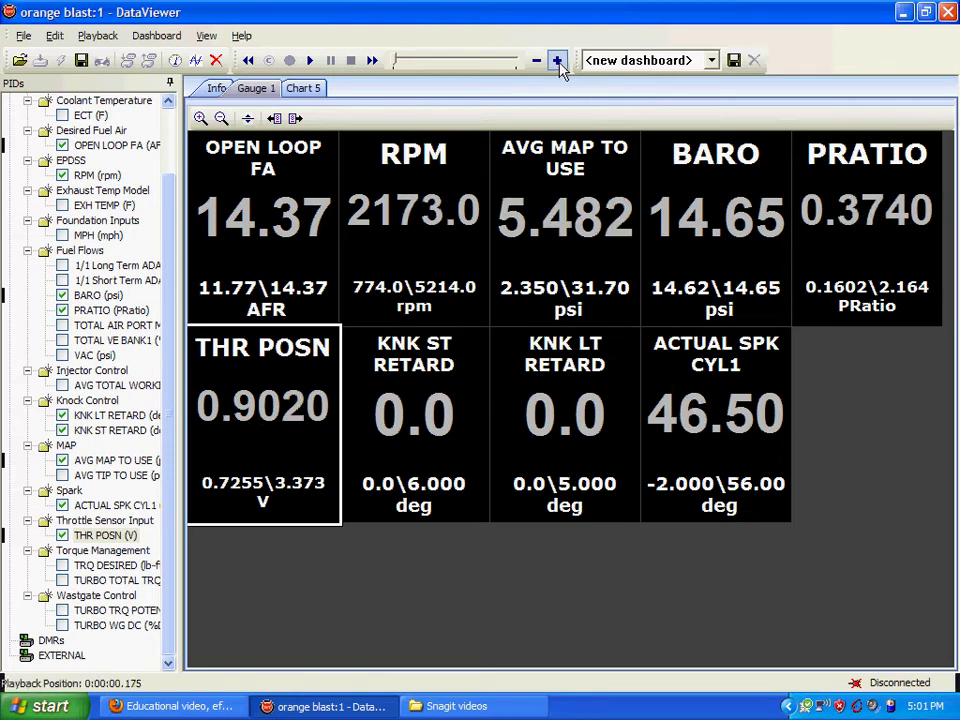
left_click(557, 61)
left_click(557, 61)
left_click(557, 61)
left_click(557, 61)
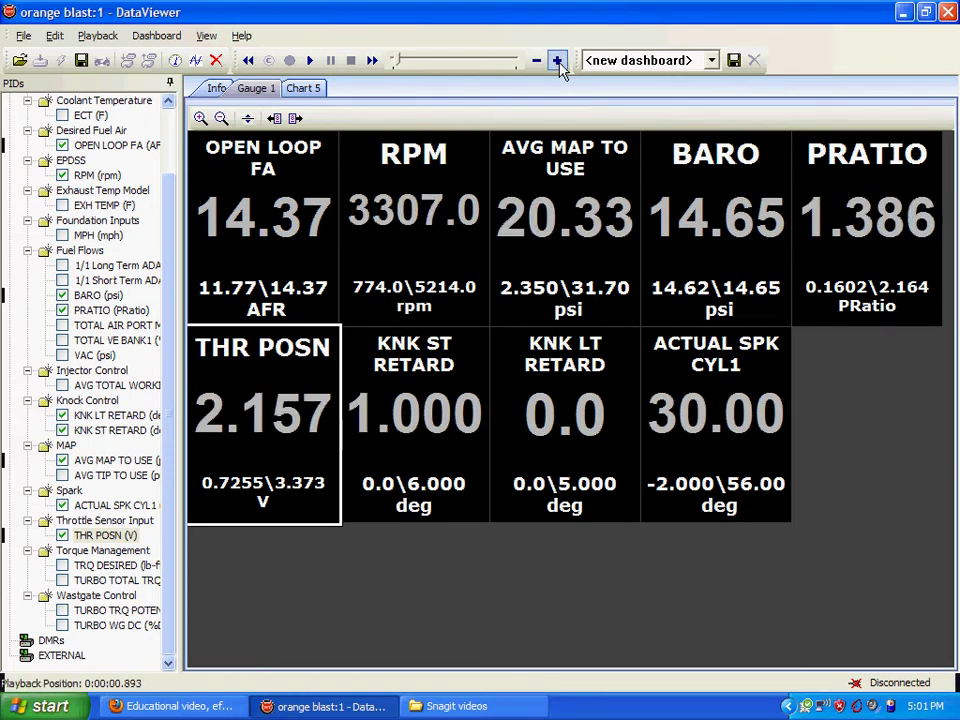
left_click(557, 61)
left_click(557, 61)
left_click(557, 61)
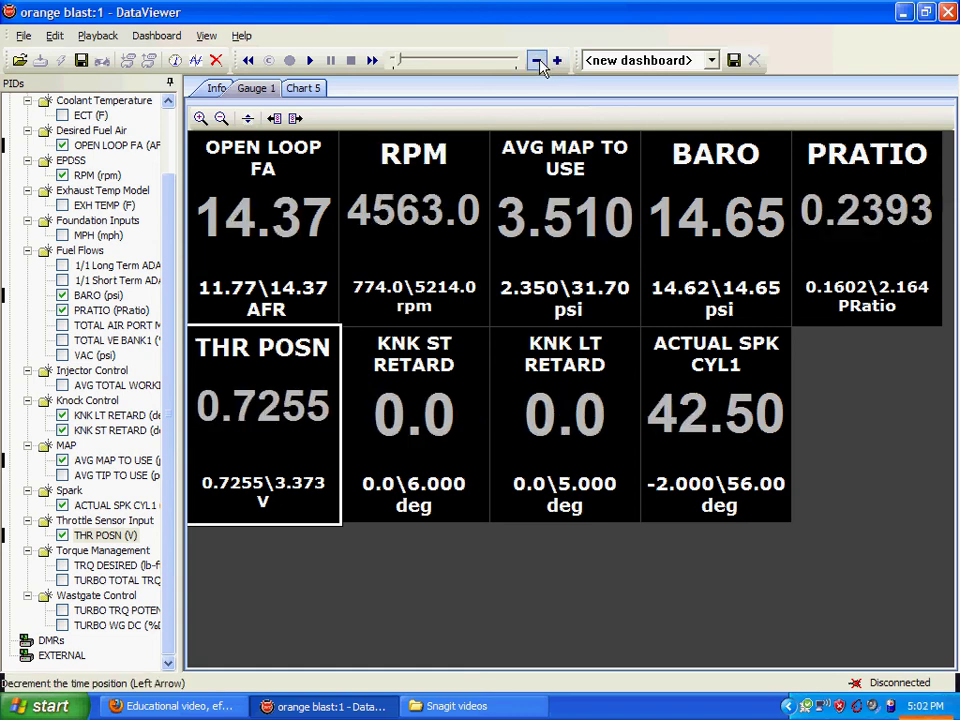
left_click(536, 61)
left_click(536, 61)
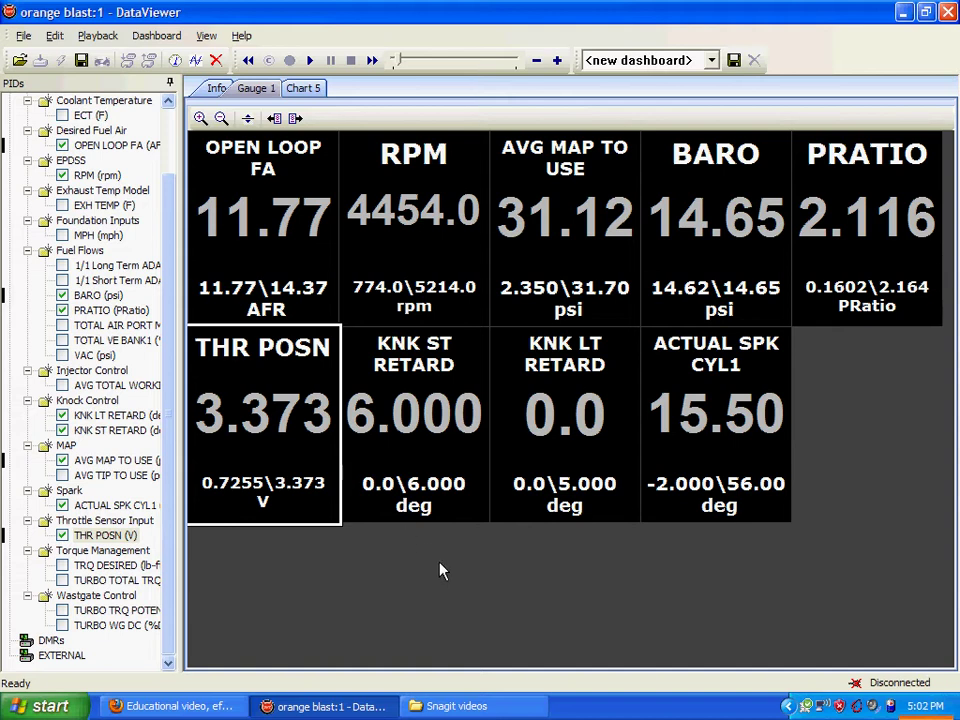
Select the KNK ST RETARD, KNK LT RETARD and ACTUAL SPK CYL1 gauges in turn to examine knock and spark values.
left_click(435, 470)
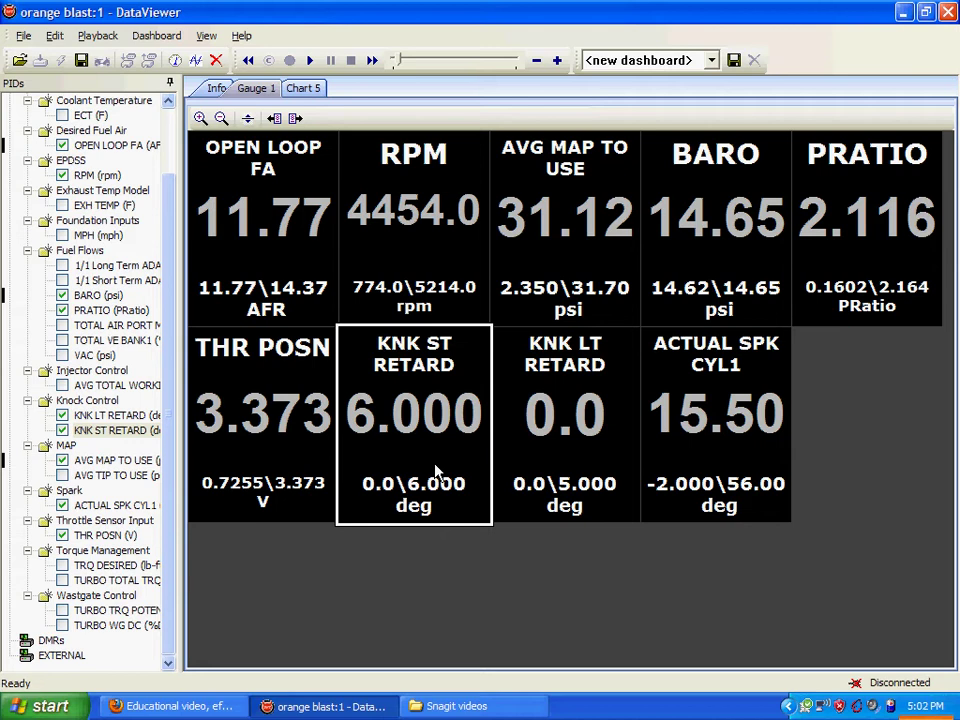
left_click(535, 463)
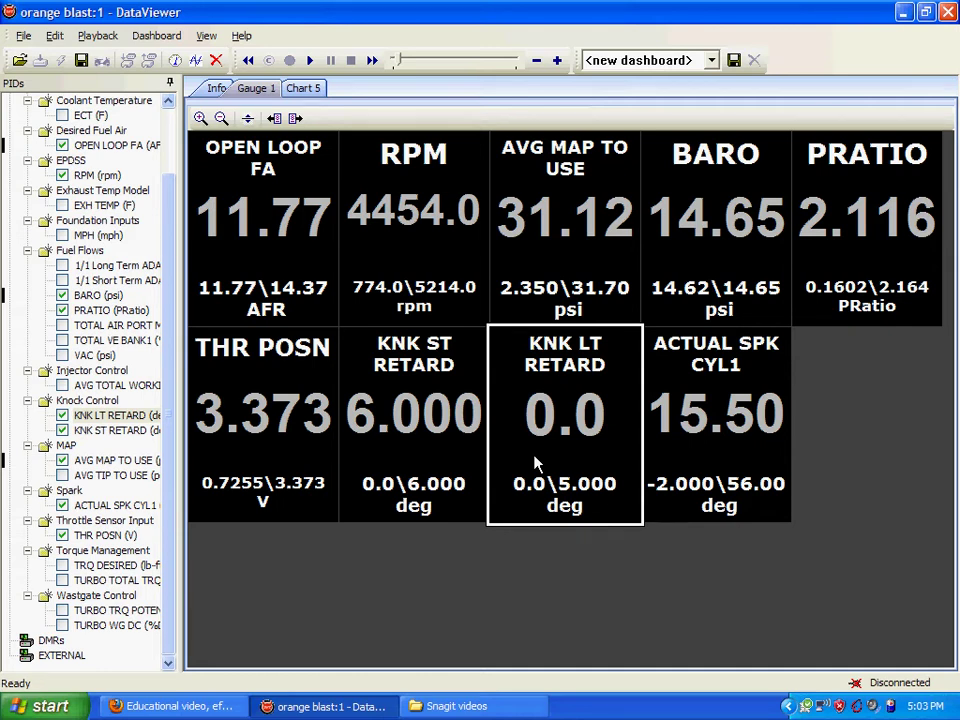
left_click(715, 460)
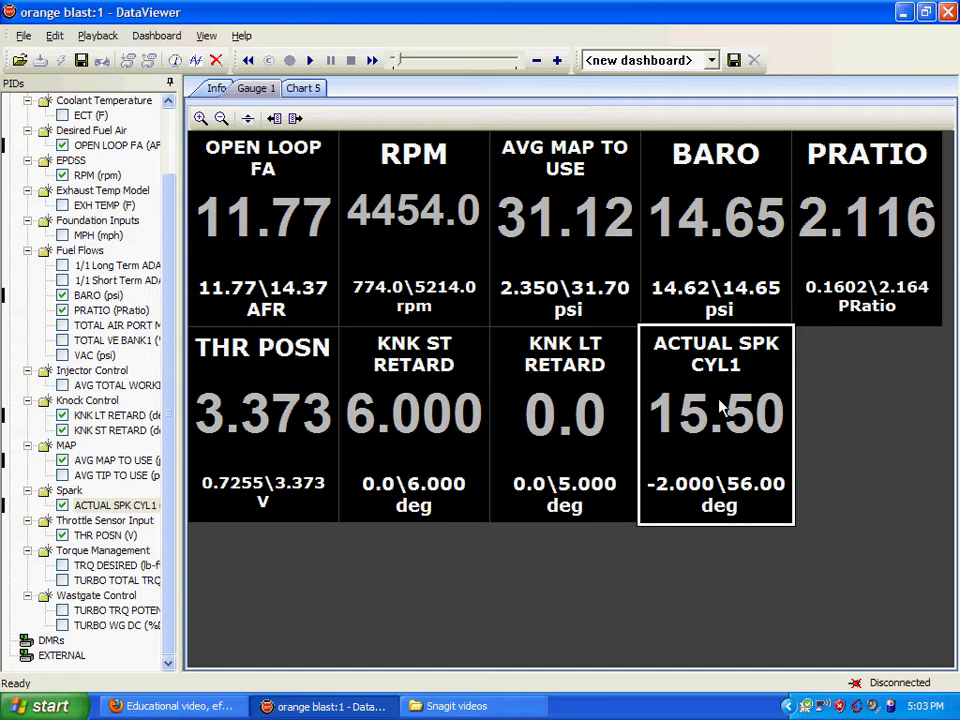
Step back through the log to the light-throttle frames before the acceleration to examine the spark advance.
left_click(536, 62)
left_click(536, 62)
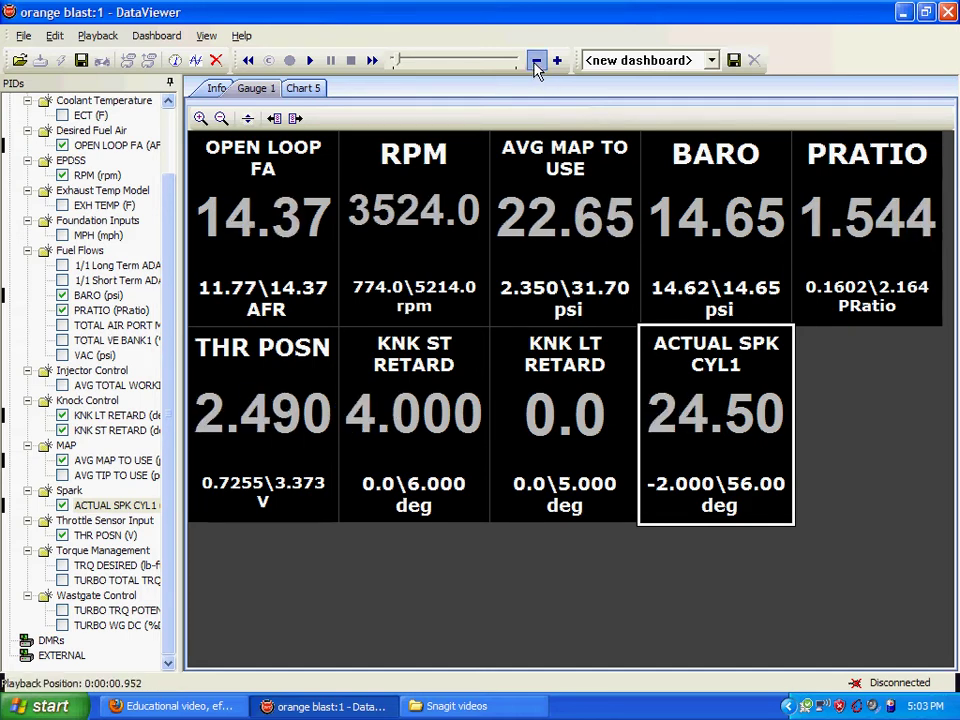
left_click(536, 62)
left_click(536, 62)
left_click(536, 62)
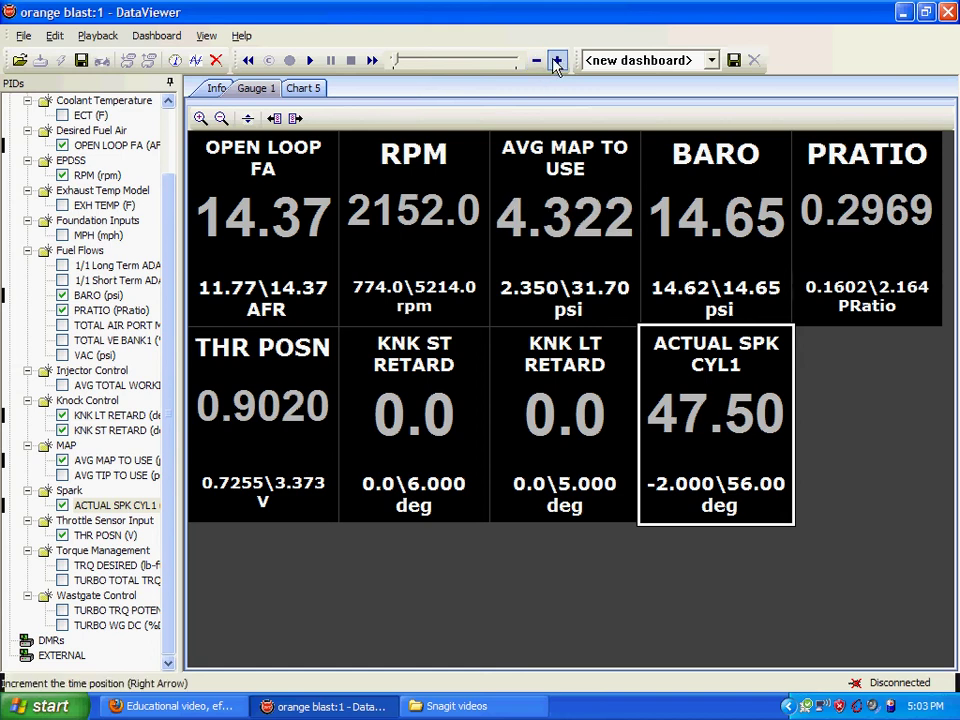
left_click(557, 62)
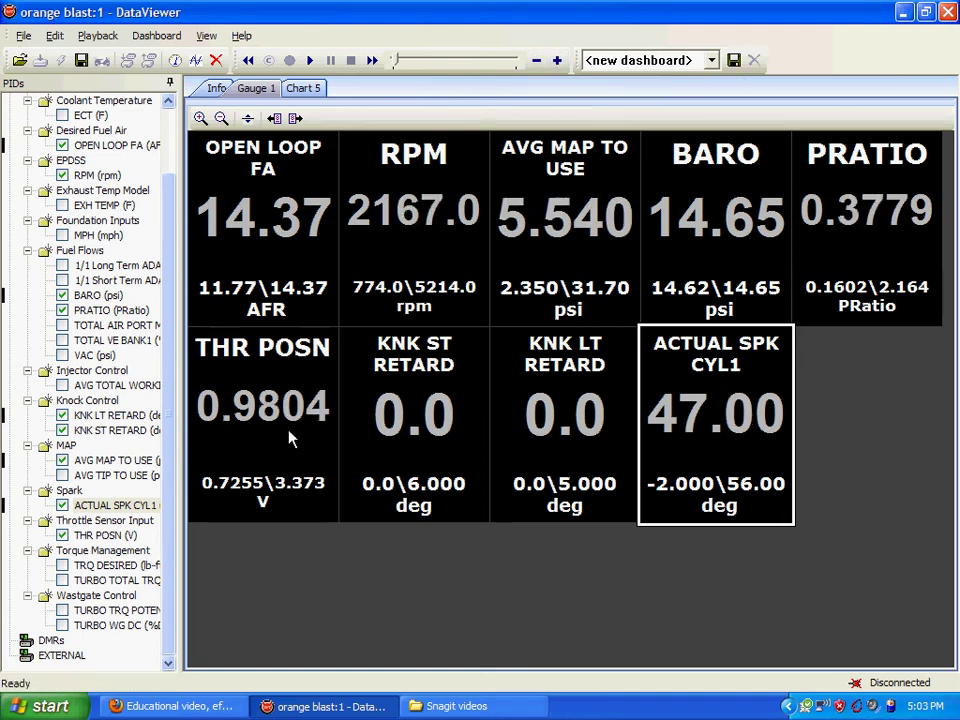
Step forward to the onset of knock at 0:00:00.893, and return to the light-throttle frame, comparing throttle and spark values.
left_click(557, 61)
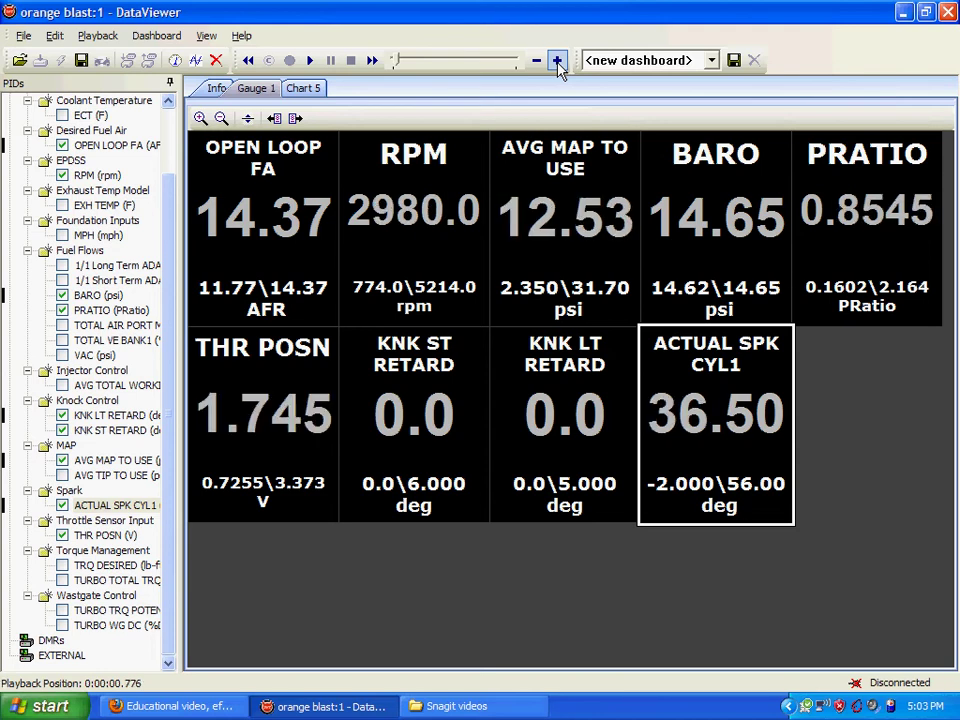
left_click(557, 61)
left_click(557, 61)
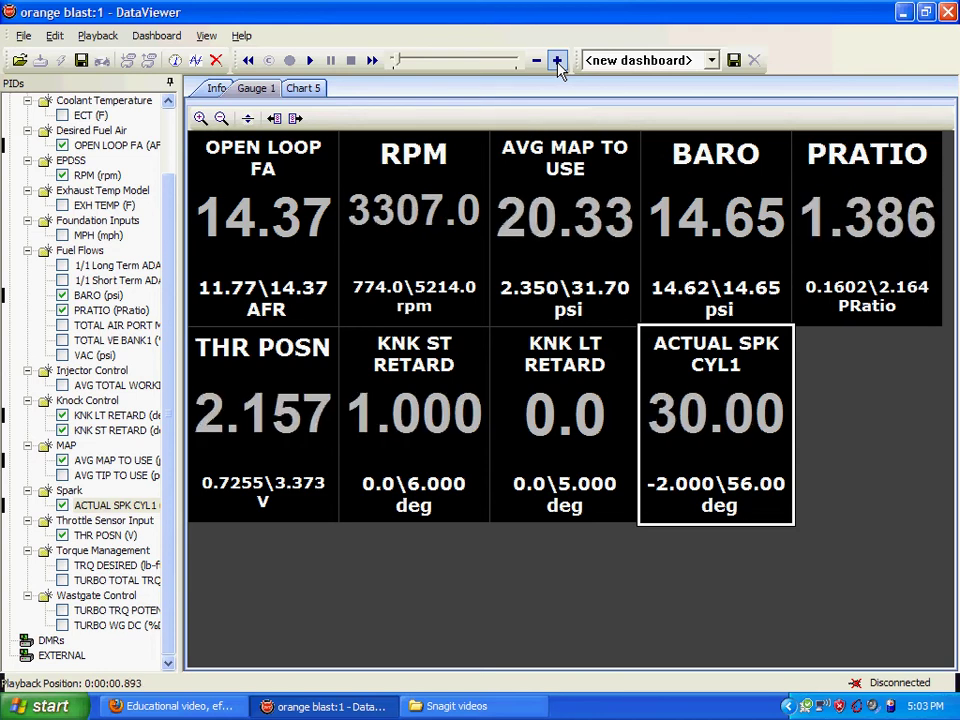
left_click(536, 61)
left_click(536, 61)
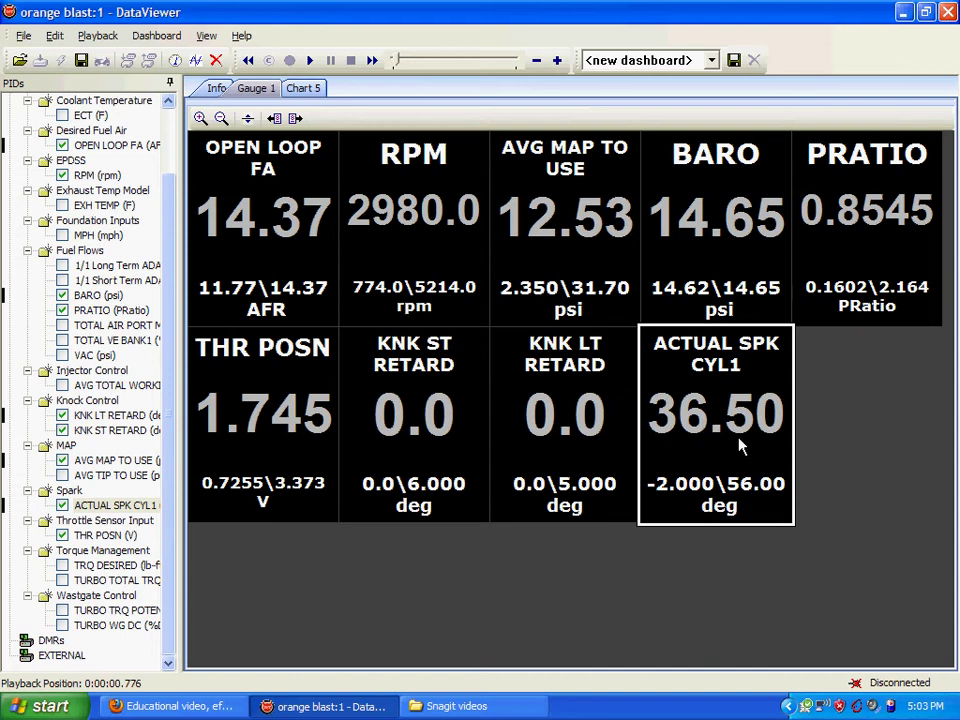
left_click(557, 61)
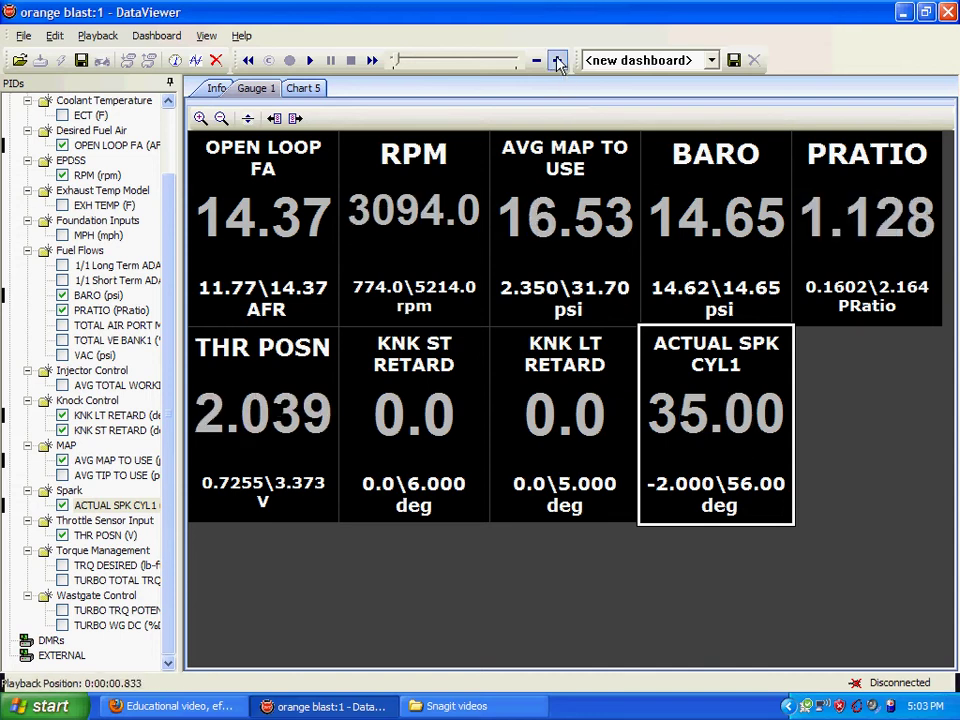
left_click(536, 61)
left_click(537, 61)
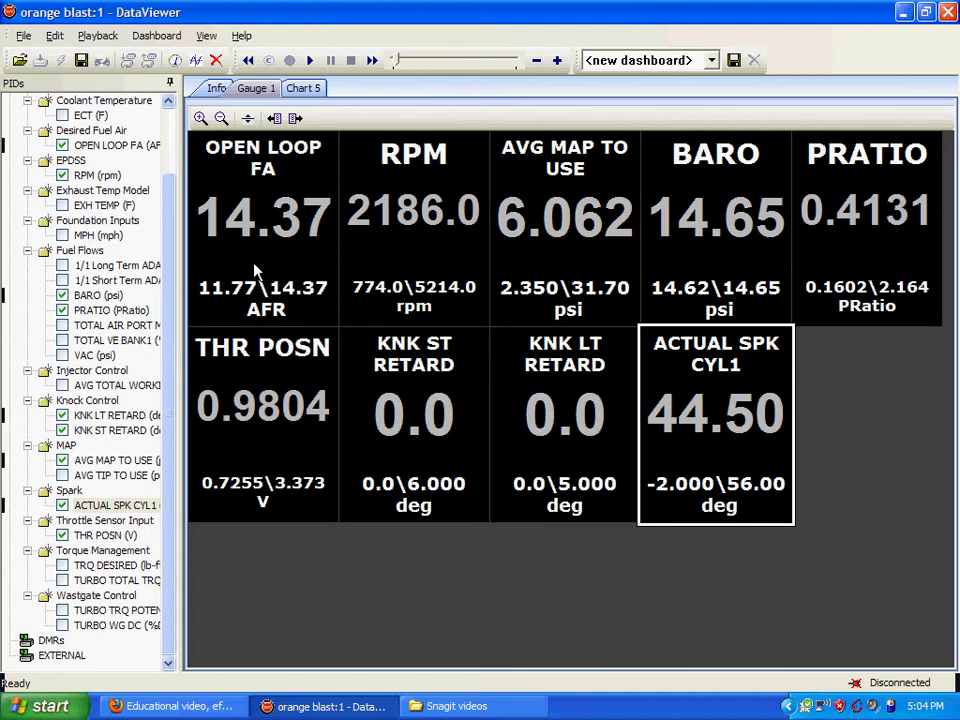
Compare the gauges back and forth between playback positions 0:00:00.776, 0:00:00.833 and 0:00:00.893, finishing at 0:00:00.833.
left_click(557, 61)
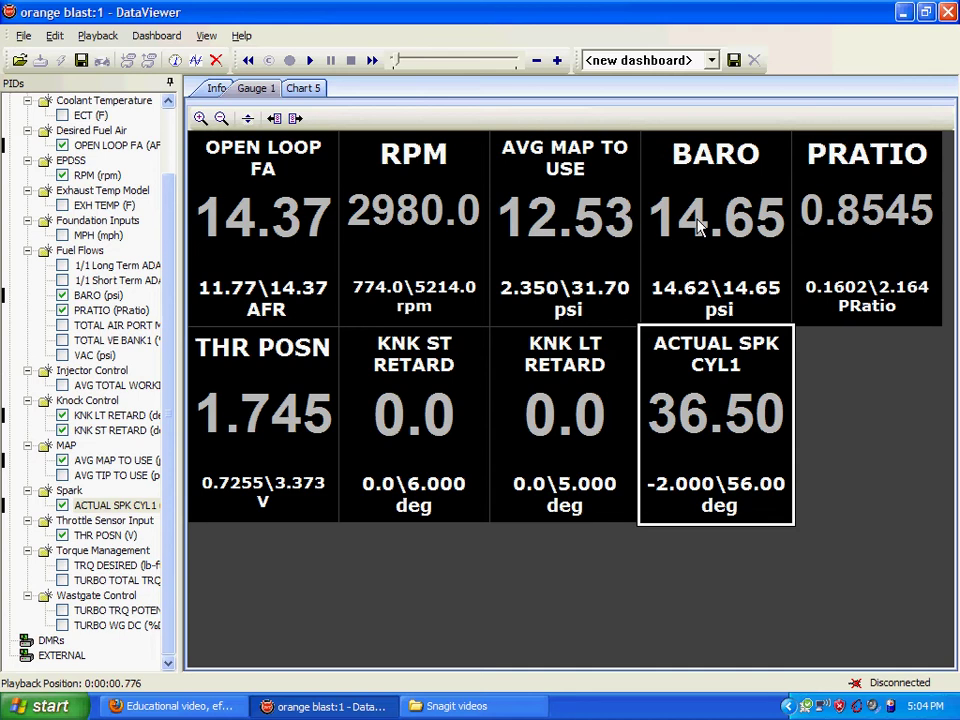
left_click(557, 61)
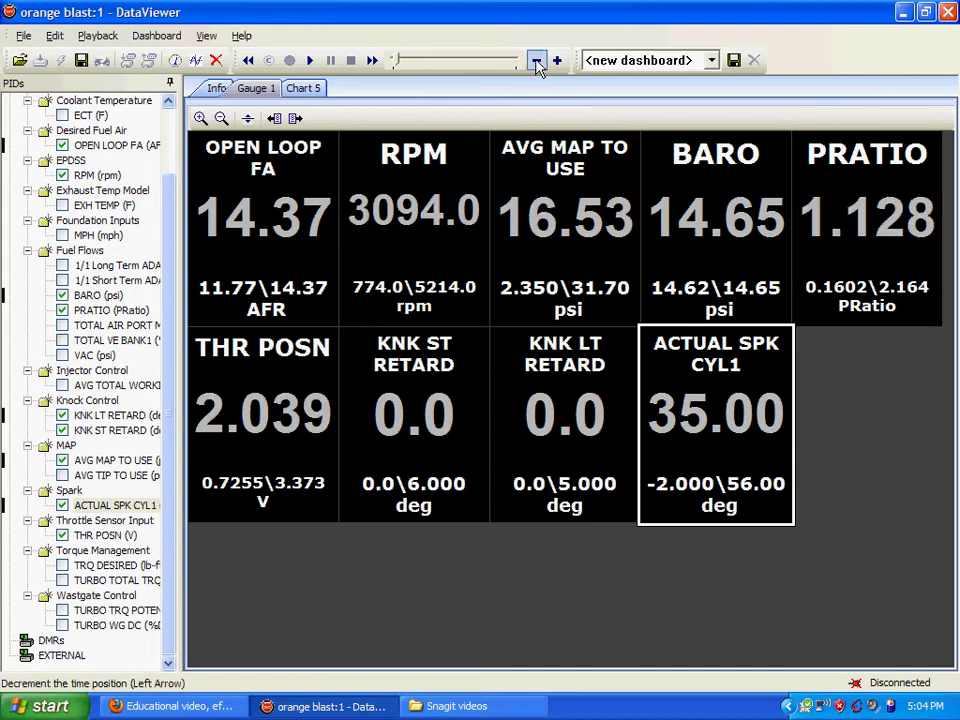
left_click(537, 61)
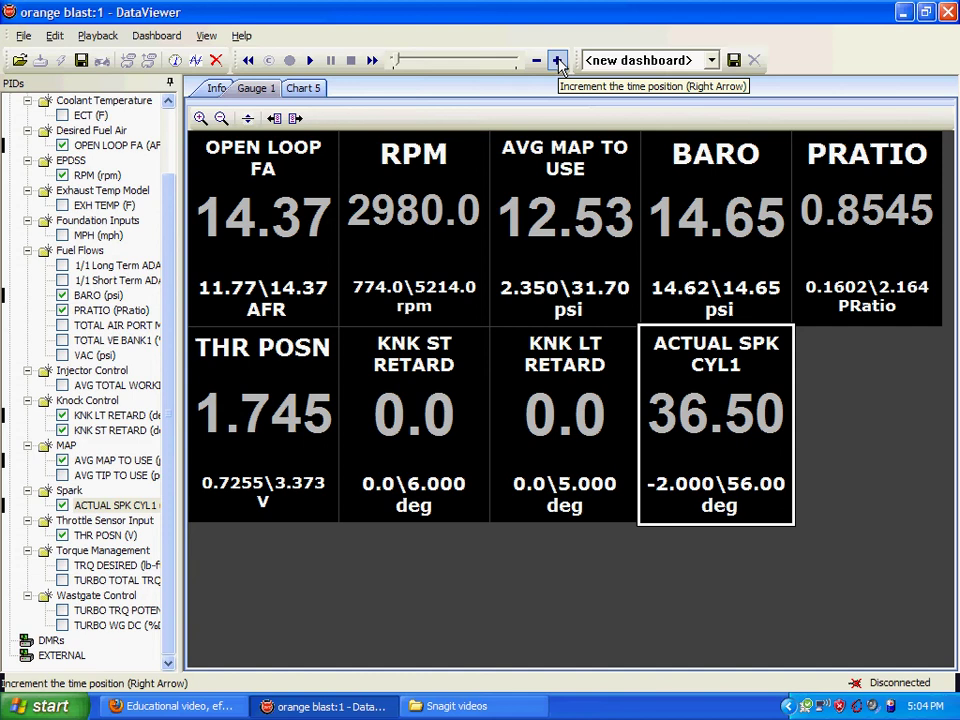
left_click(557, 61)
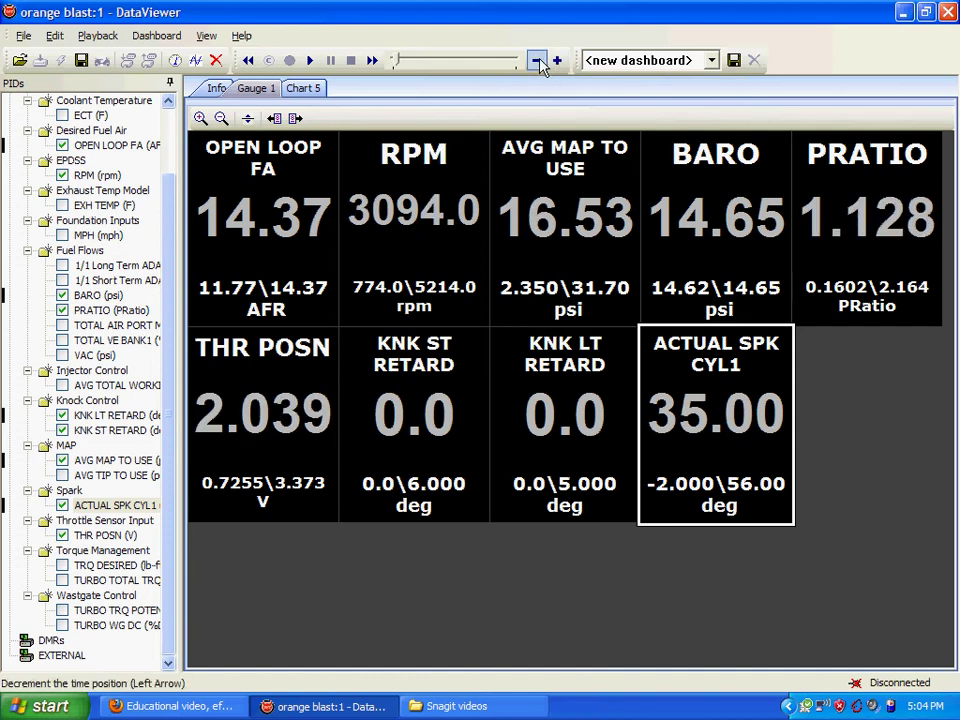
left_click(537, 61)
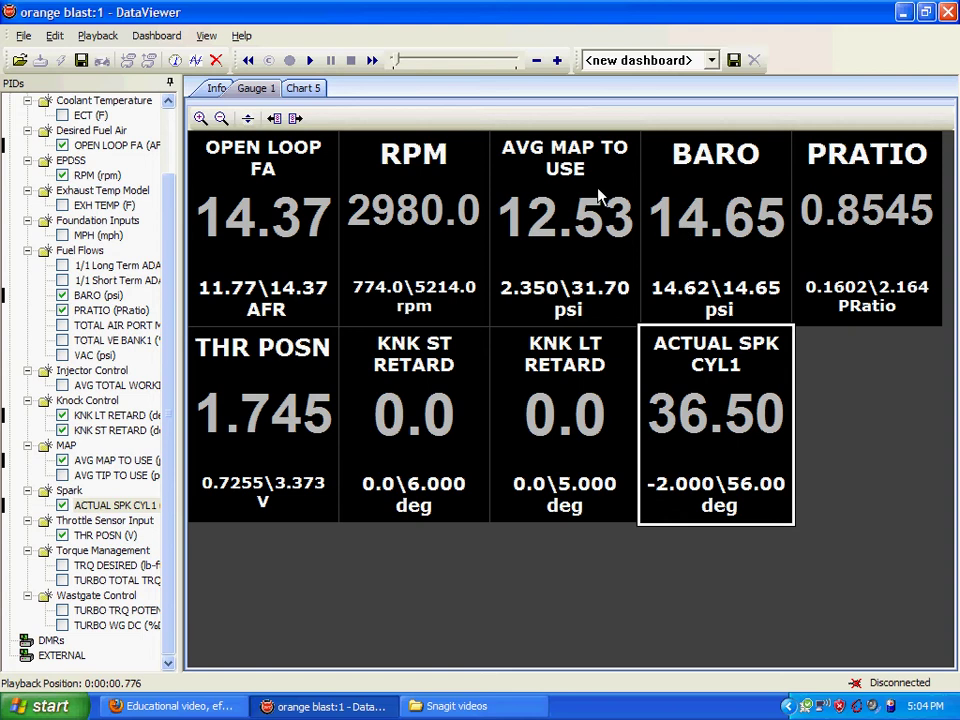
left_click(557, 60)
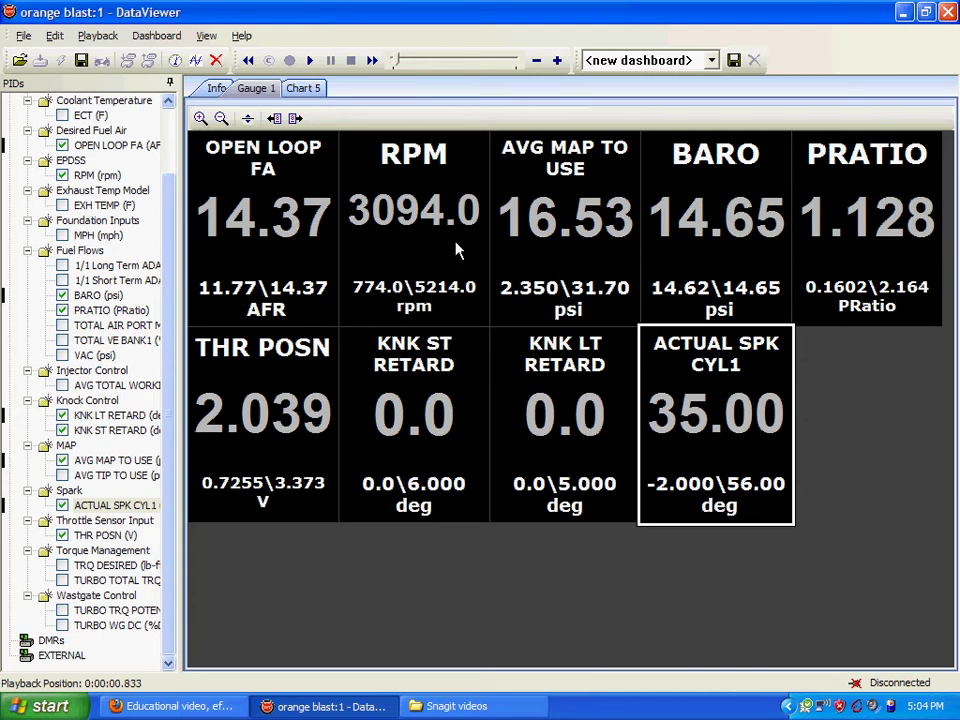
left_click(559, 61)
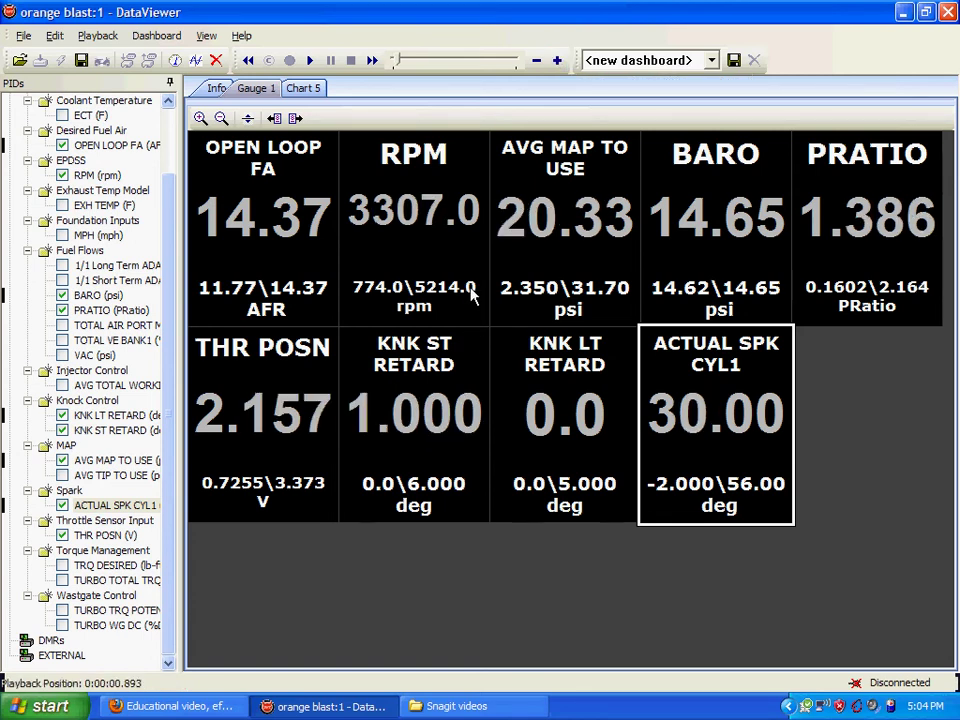
left_click(536, 60)
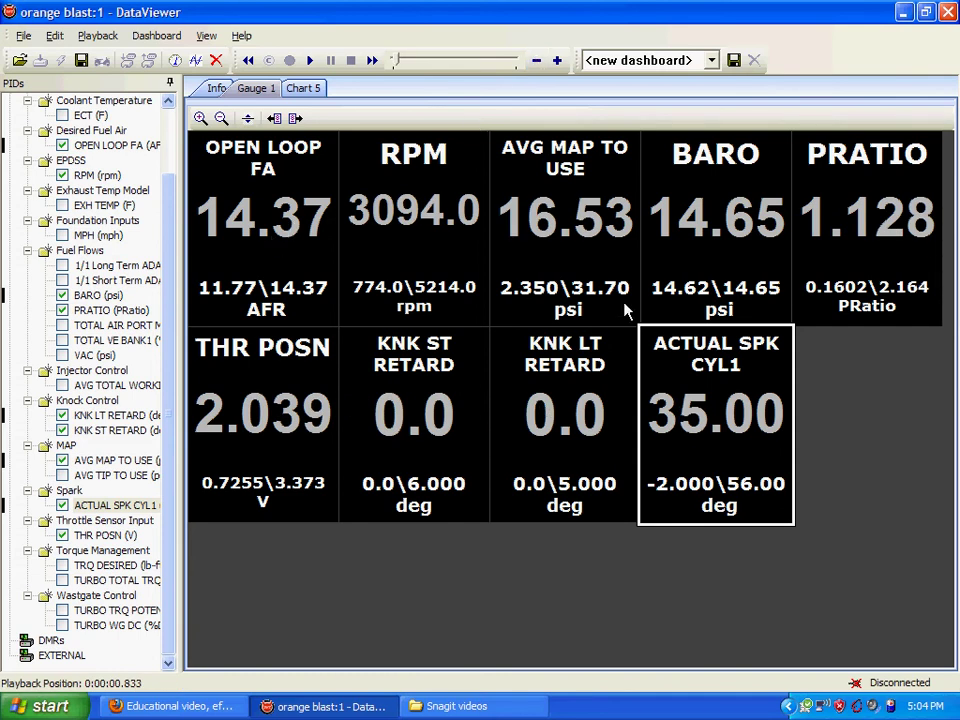
Select the AVG MAP TO USE gauge, follow the log frames up to 0:00:01.011, and return to 0:00:00.893.
left_click(580, 250)
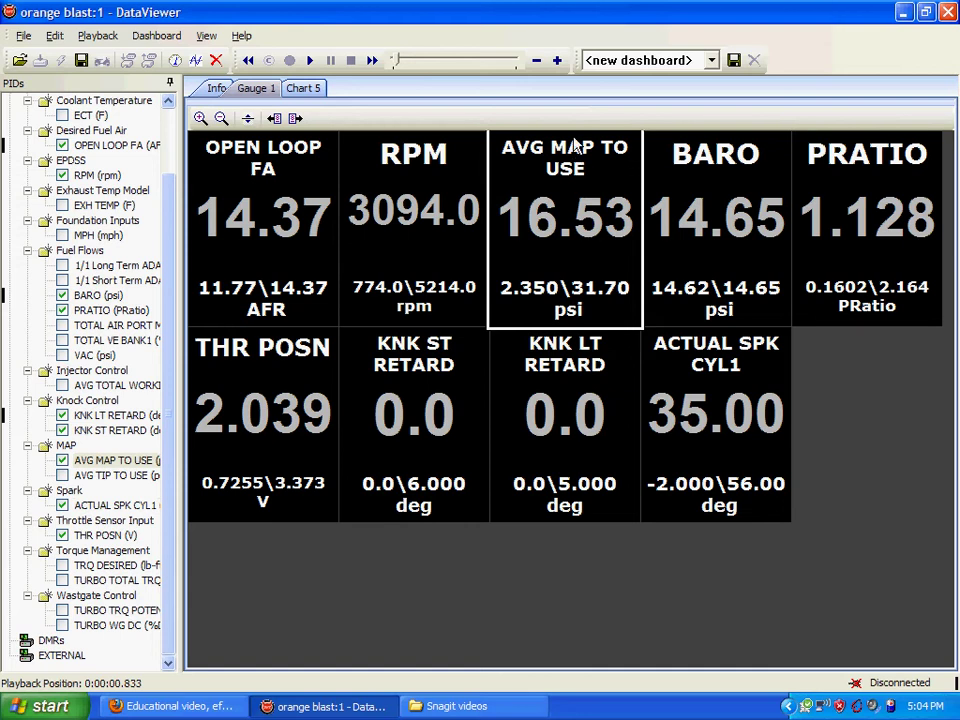
left_click(557, 61)
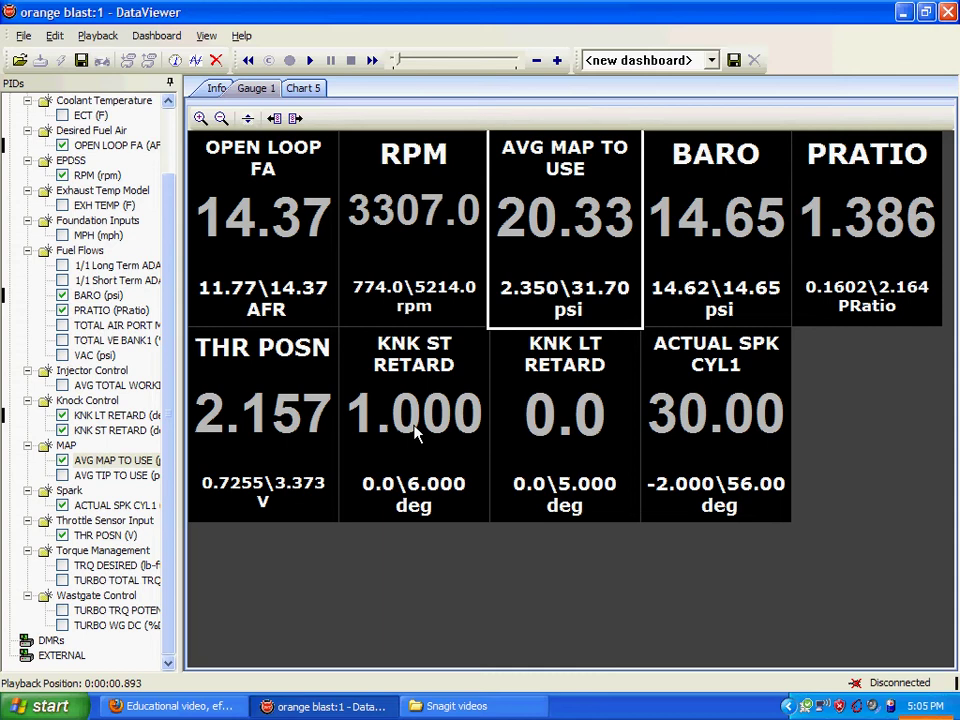
left_click(558, 61)
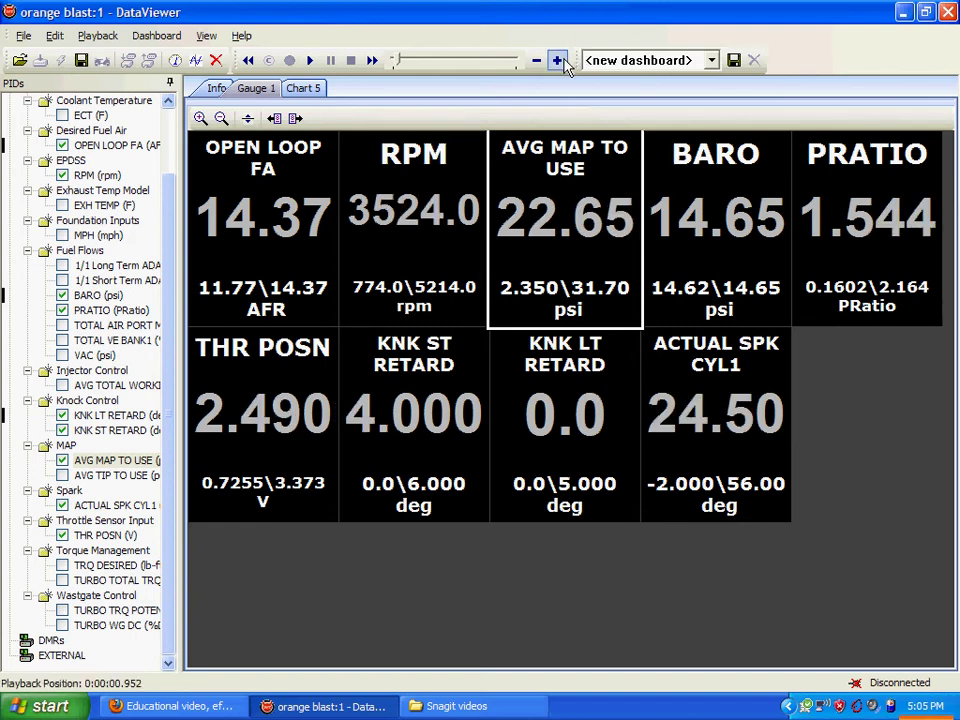
left_click(558, 61)
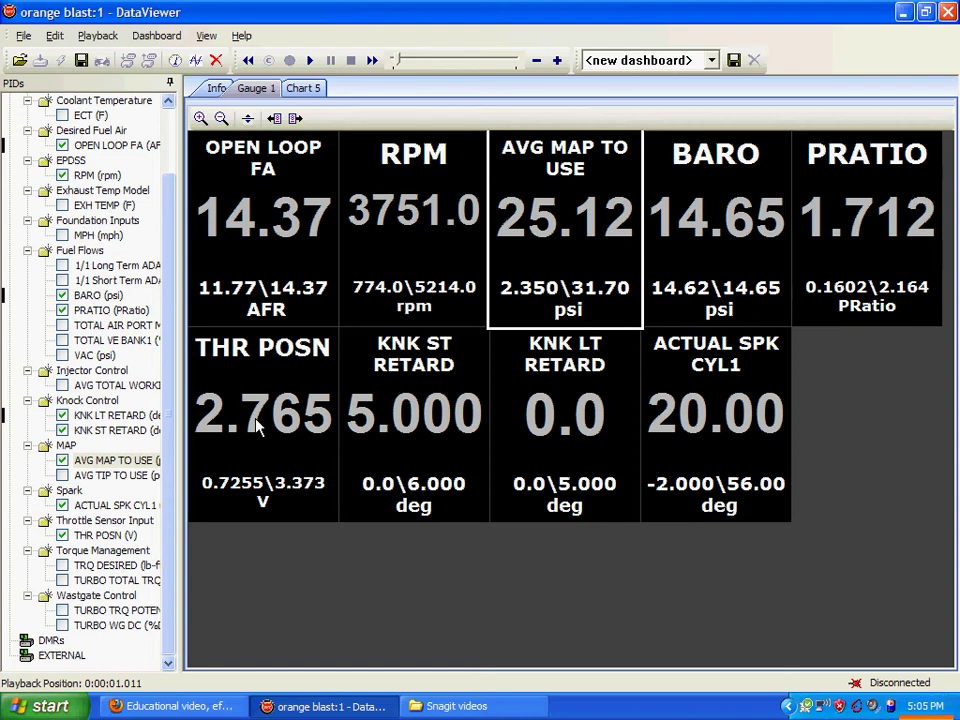
left_click(538, 61)
left_click(538, 61)
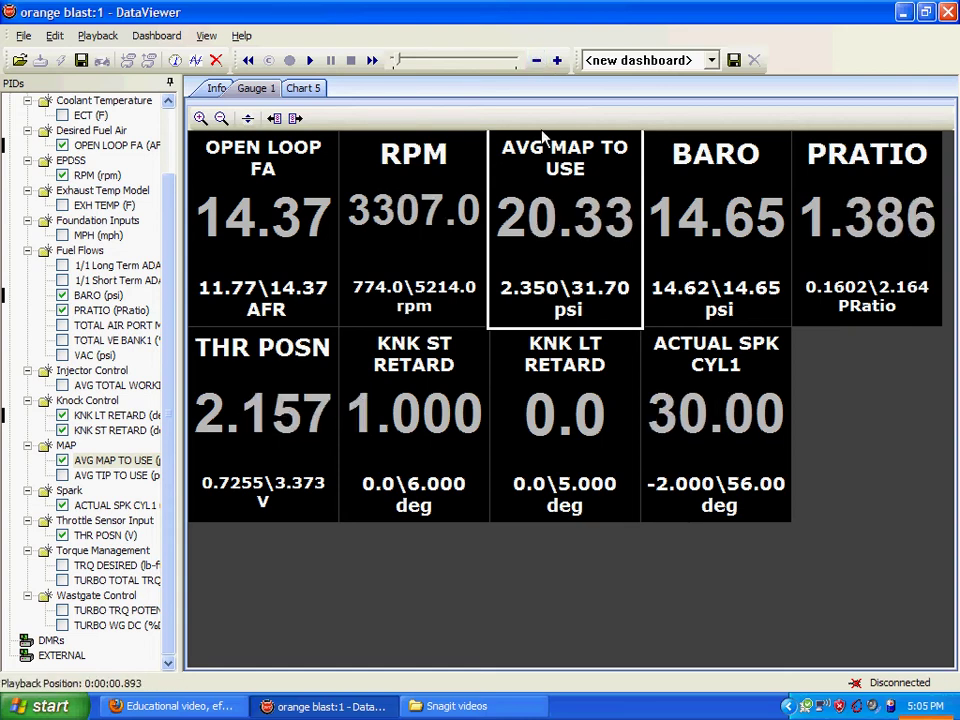
Advance the log to 0:00:01.011 and examine the THR POSN and KNK ST RETARD gauges there.
left_click(559, 61)
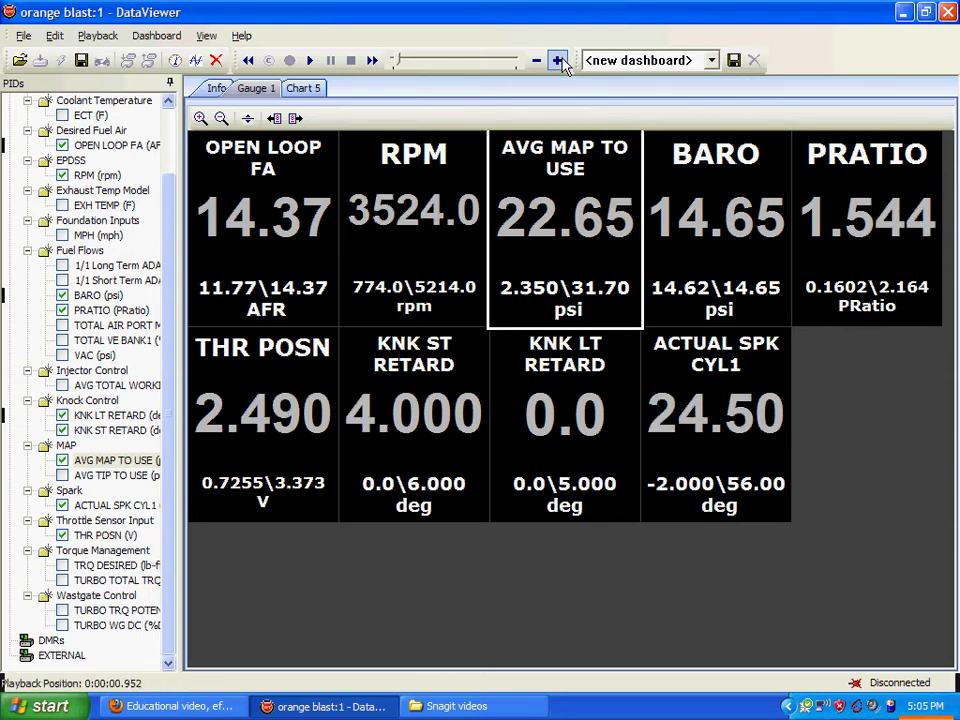
left_click(559, 61)
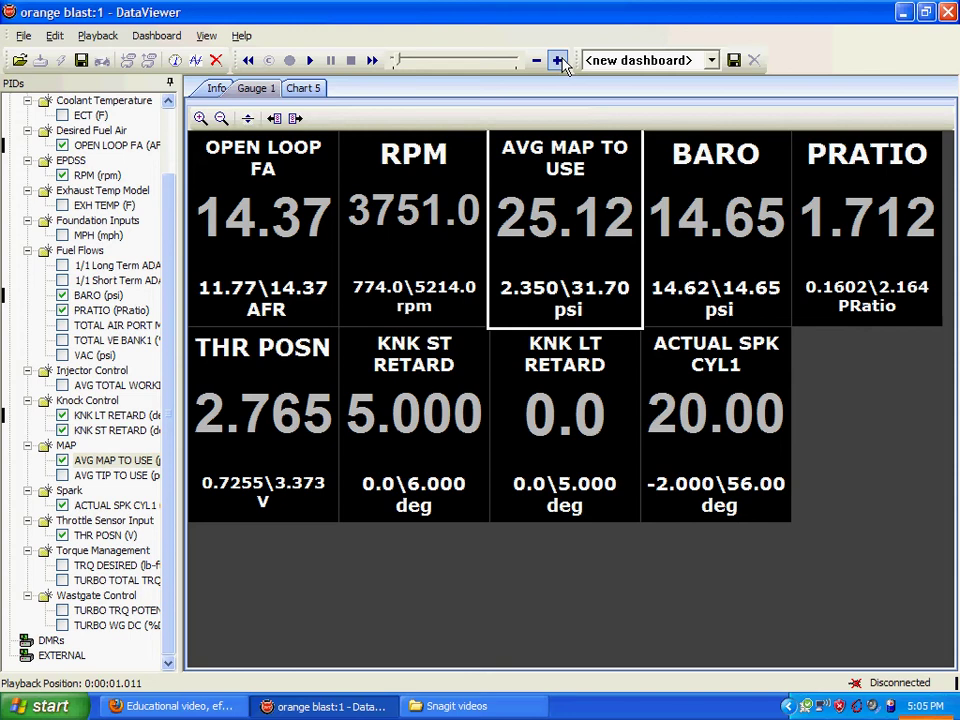
left_click(297, 393)
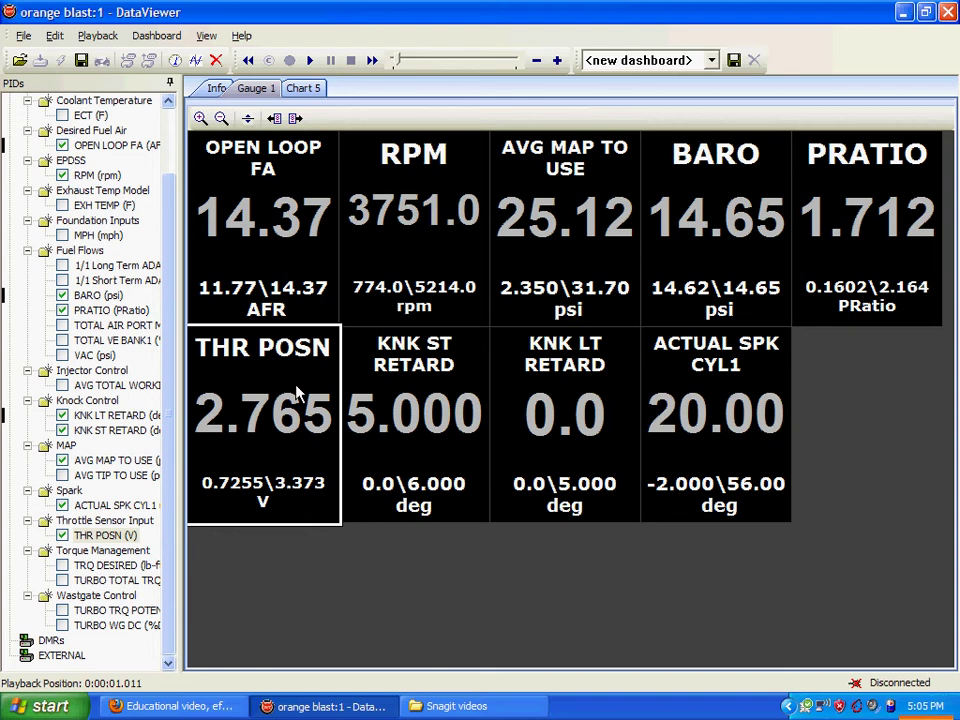
left_click(400, 378)
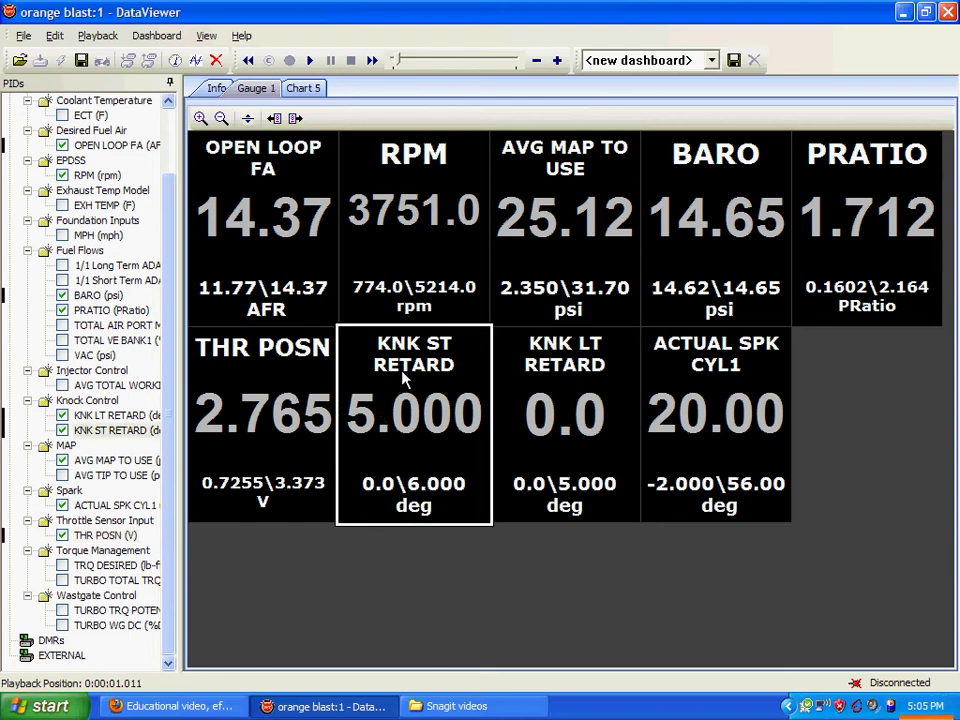
Go back to playback position 0:00:00.833 and forward to 0:00:00.893 to compare short-term knock retard before and at knock onset.
left_click(538, 61)
left_click(538, 61)
left_click(538, 61)
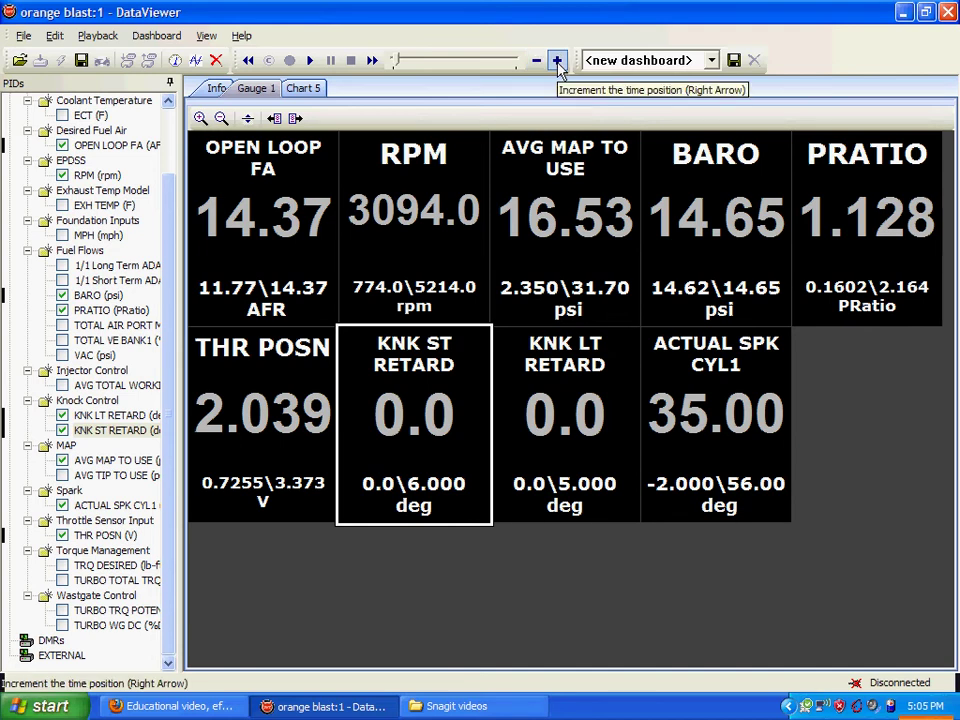
left_click(558, 62)
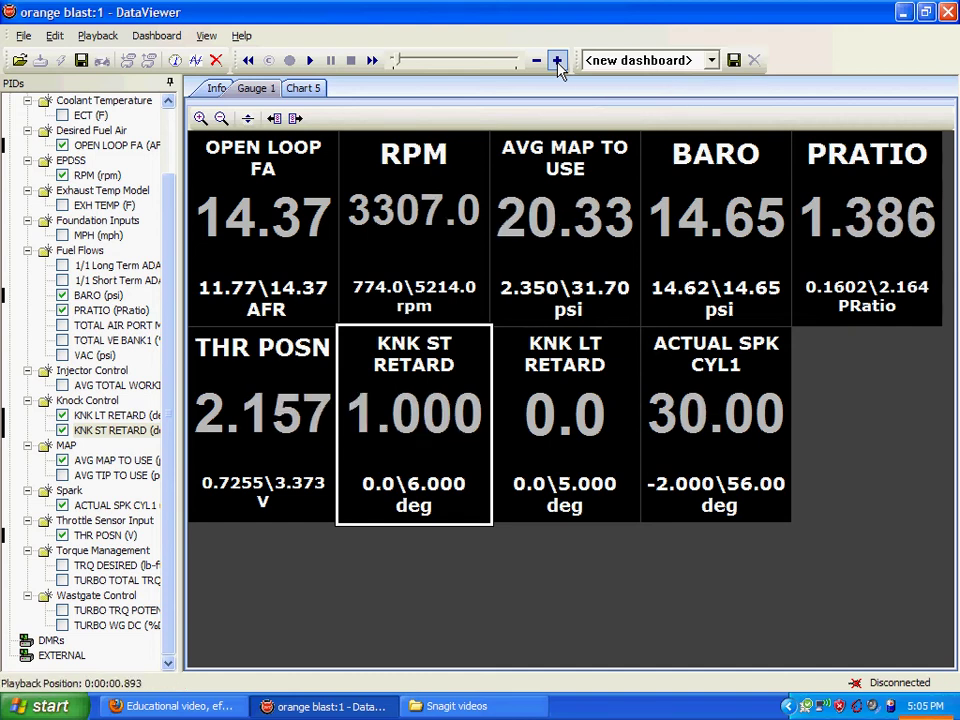
Select the ACTUAL SPK CYL1 gauge and follow spark advance frame by frame up to 0:00:01.071.
left_click(697, 372)
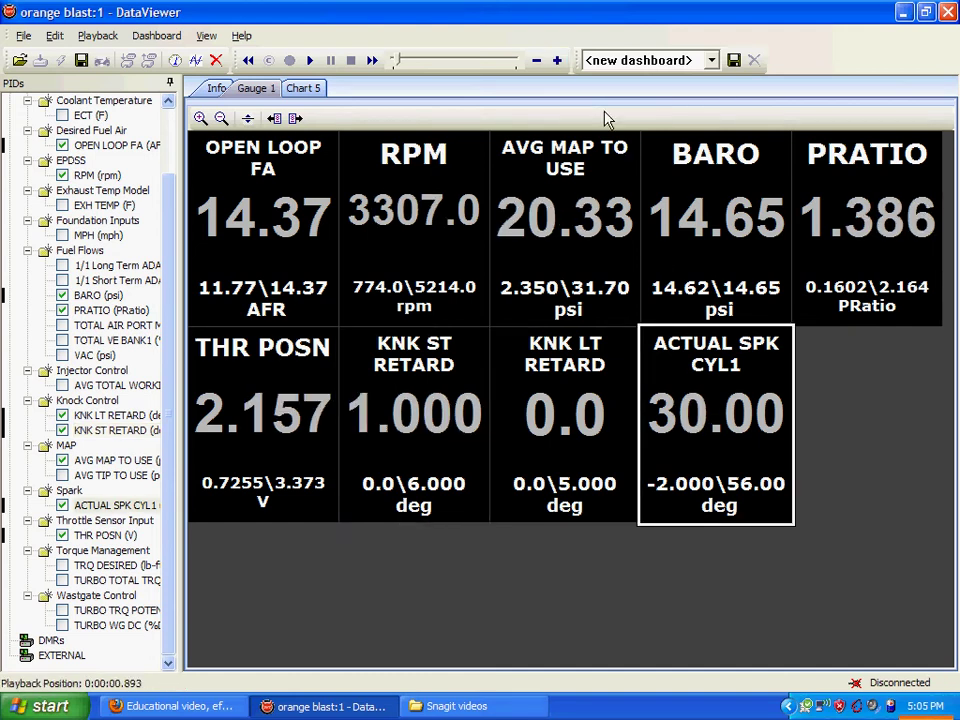
left_click(558, 61)
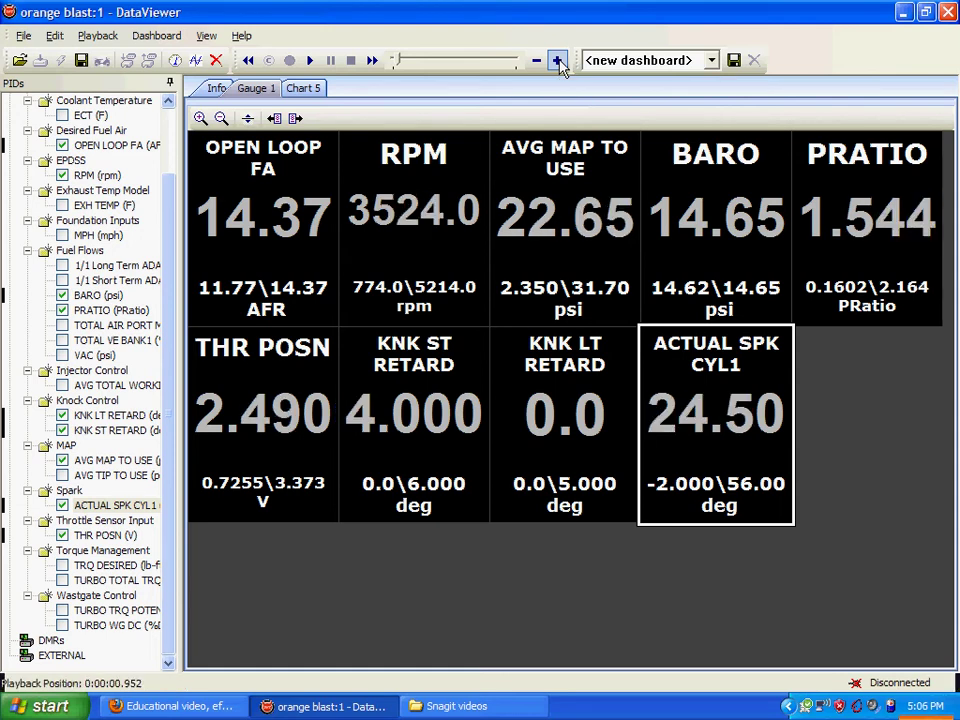
left_click(558, 61)
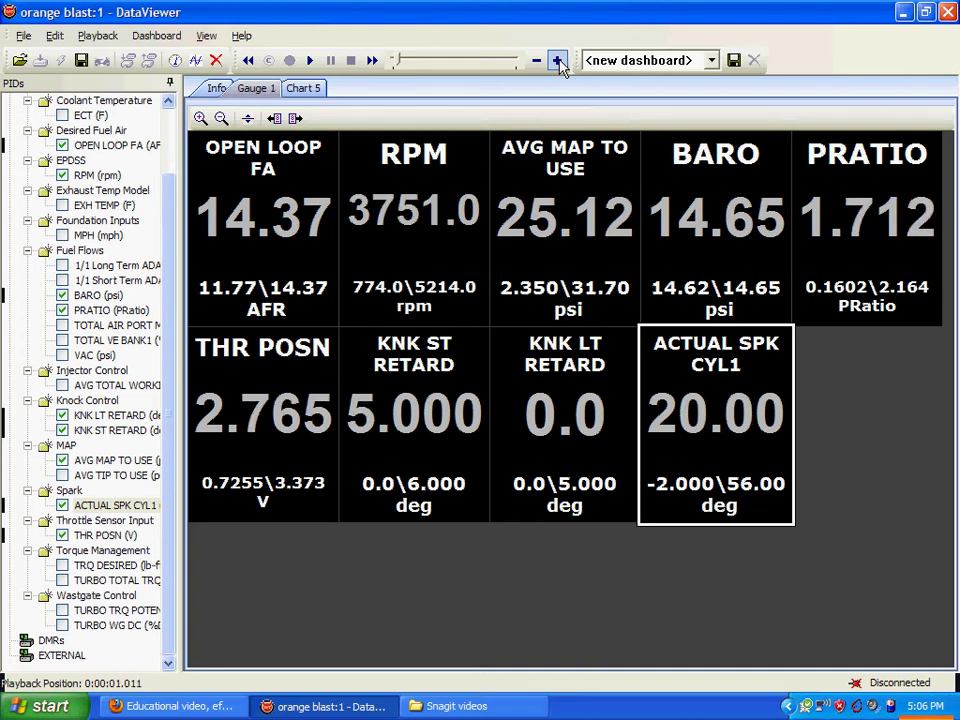
left_click(558, 61)
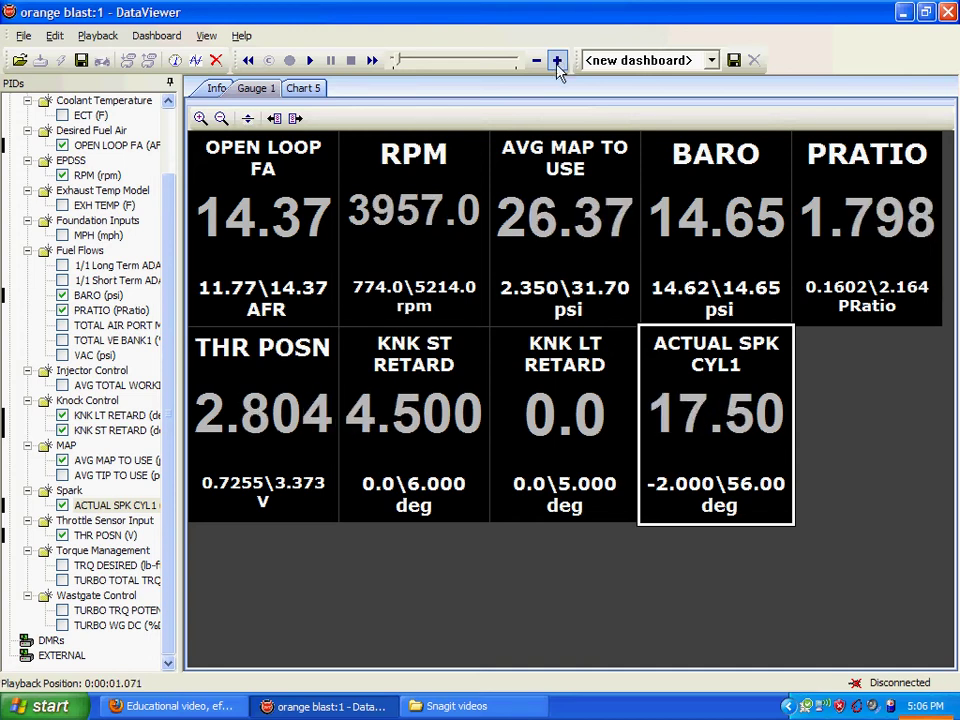
Check the KNK ST RETARD gauge, and follow the OPEN LOOP FA gauge frame by frame up to 0:00:01.190.
left_click(408, 408)
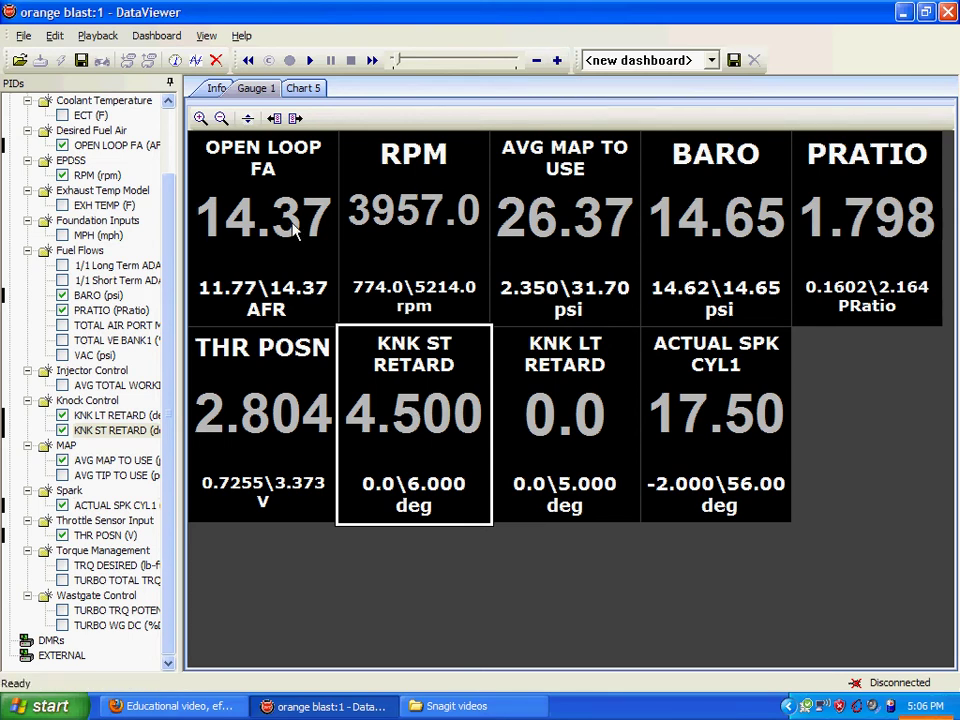
left_click(210, 174)
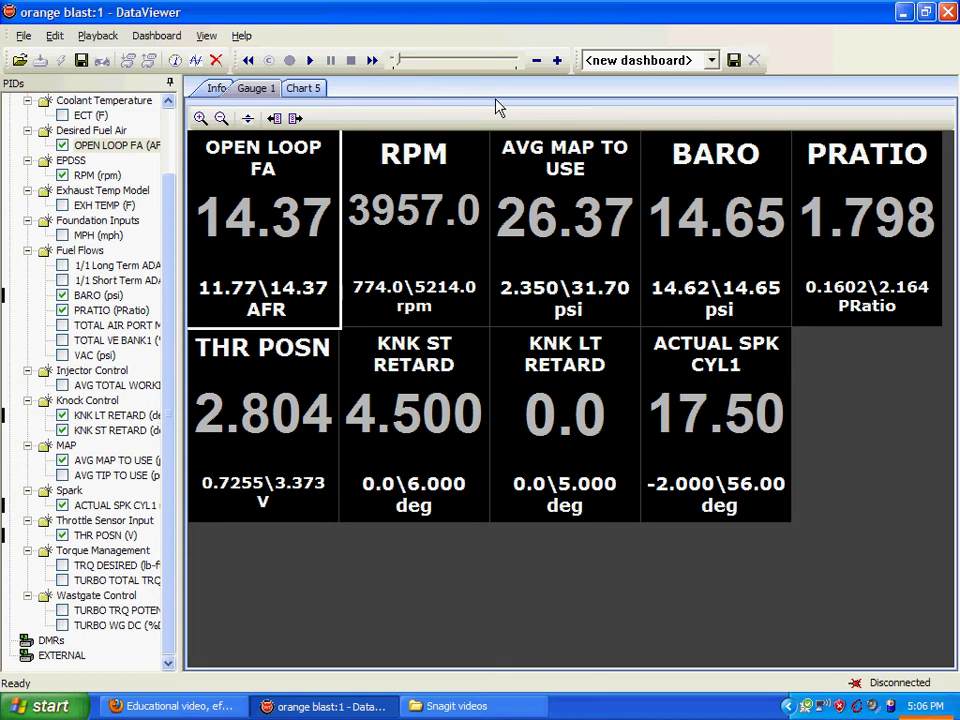
left_click(558, 62)
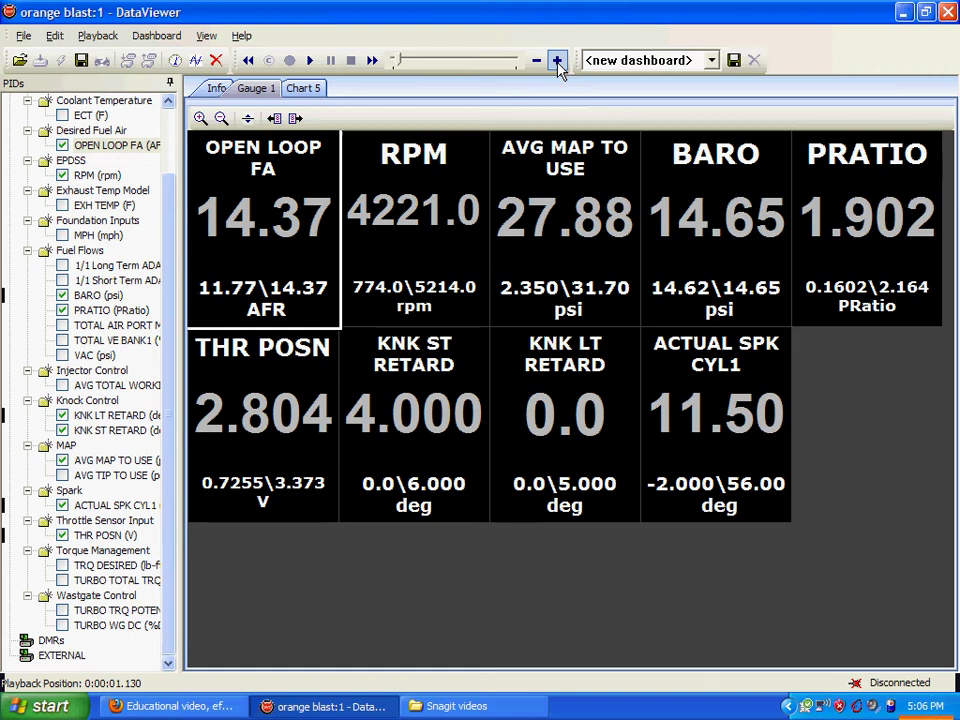
left_click(558, 62)
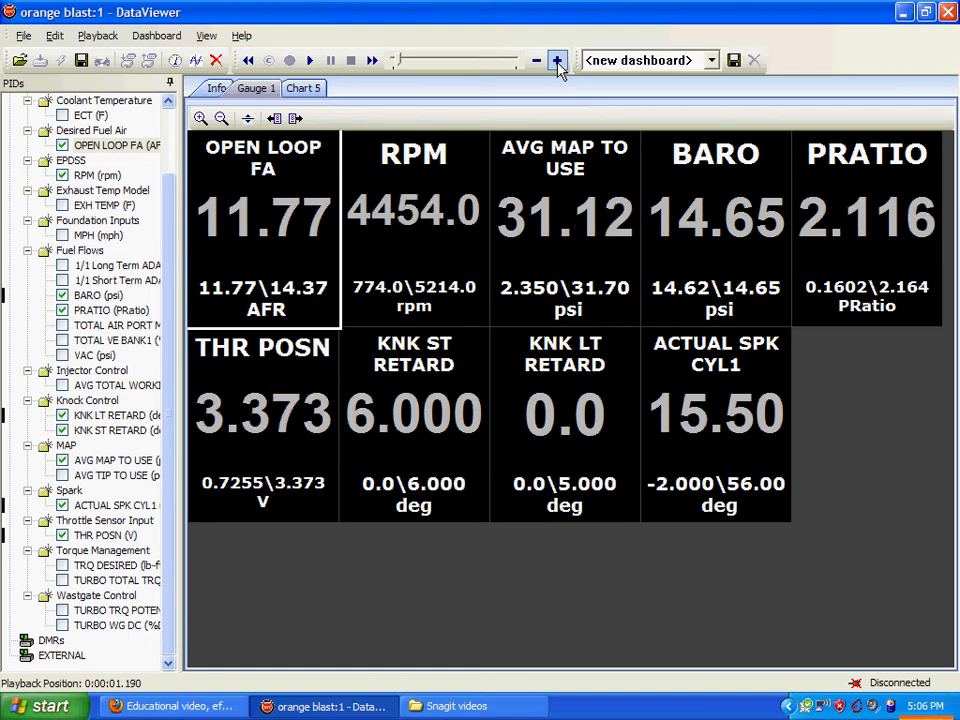
Select the THR POSN gauge and compare throttle position between 0:00:01.130 and 0:00:01.190.
left_click(206, 328)
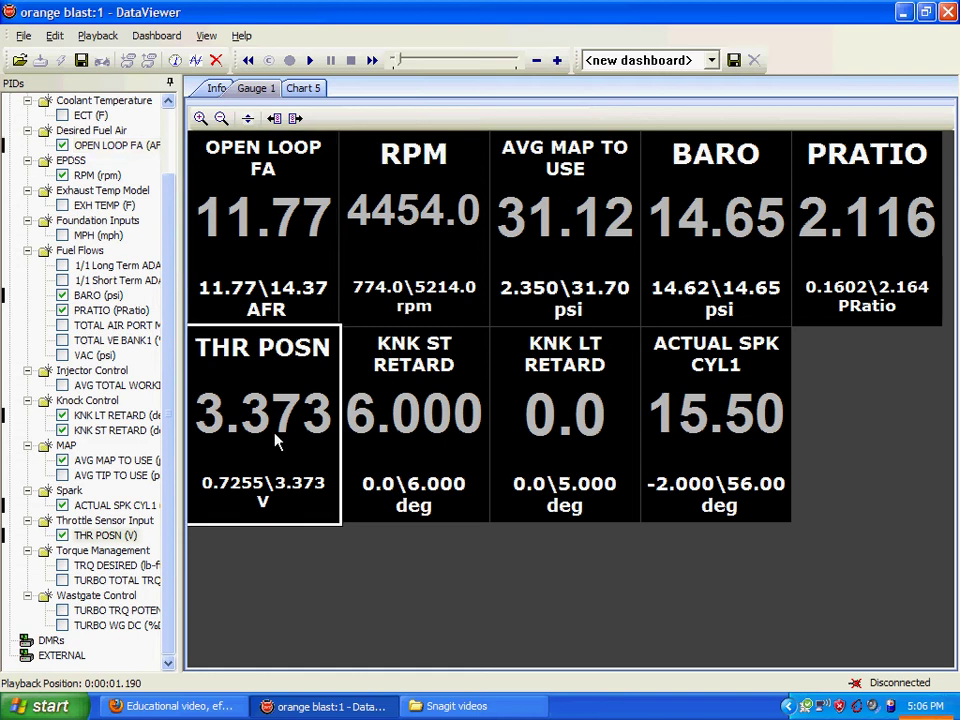
left_click(536, 61)
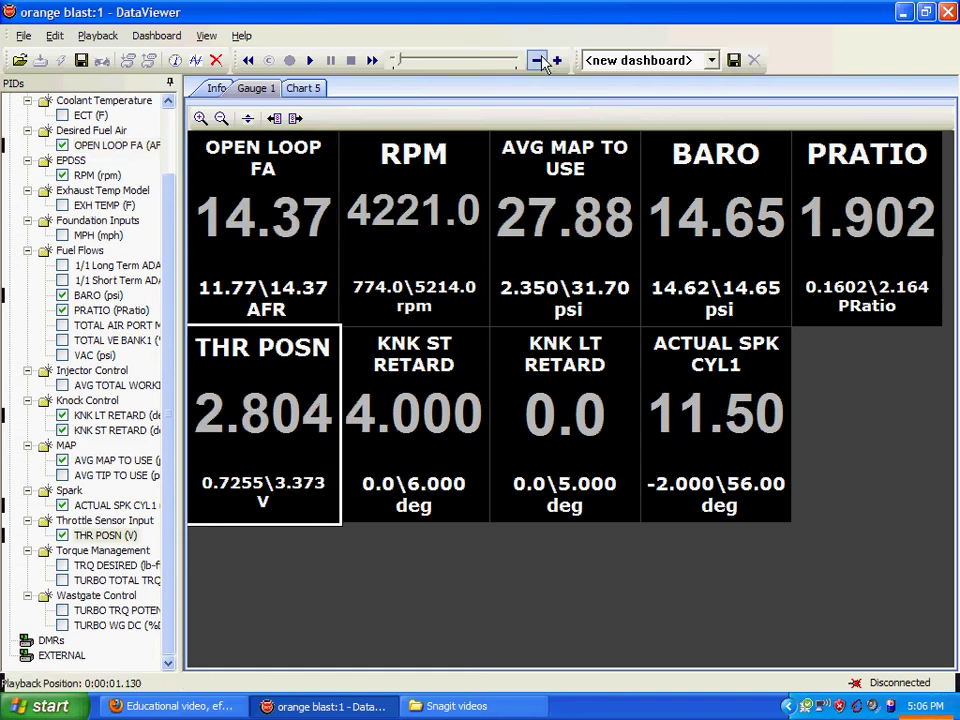
left_click(558, 62)
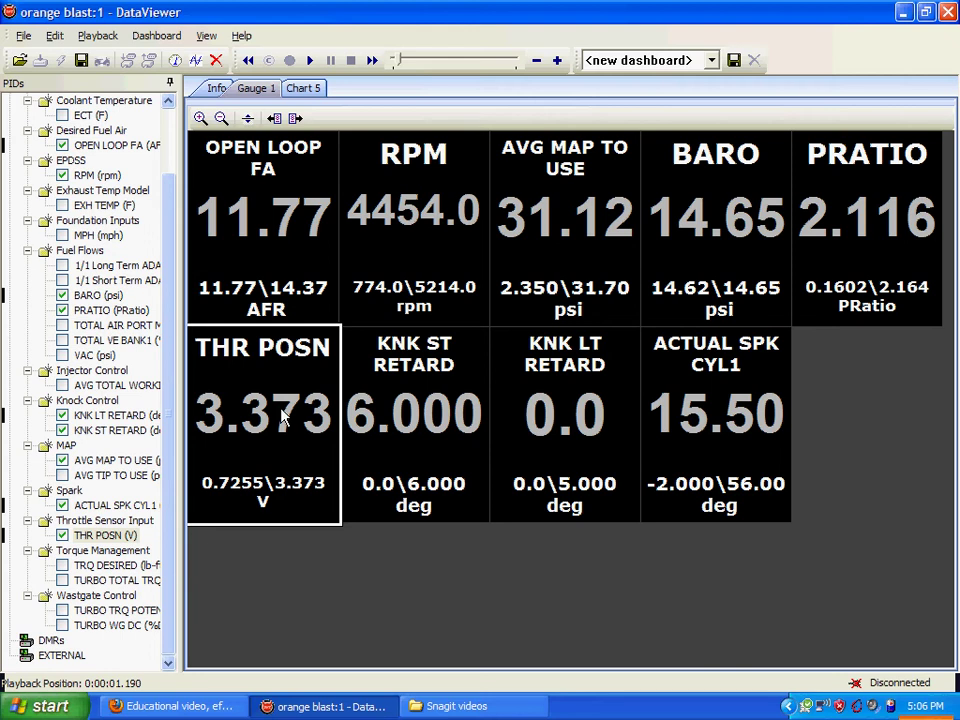
Examine the OPEN LOOP FA and ACTUAL SPK CYL1 gauges, comparing 0:00:01.190 with its neighbouring frames and finishing at 0:00:01.190.
left_click(315, 253)
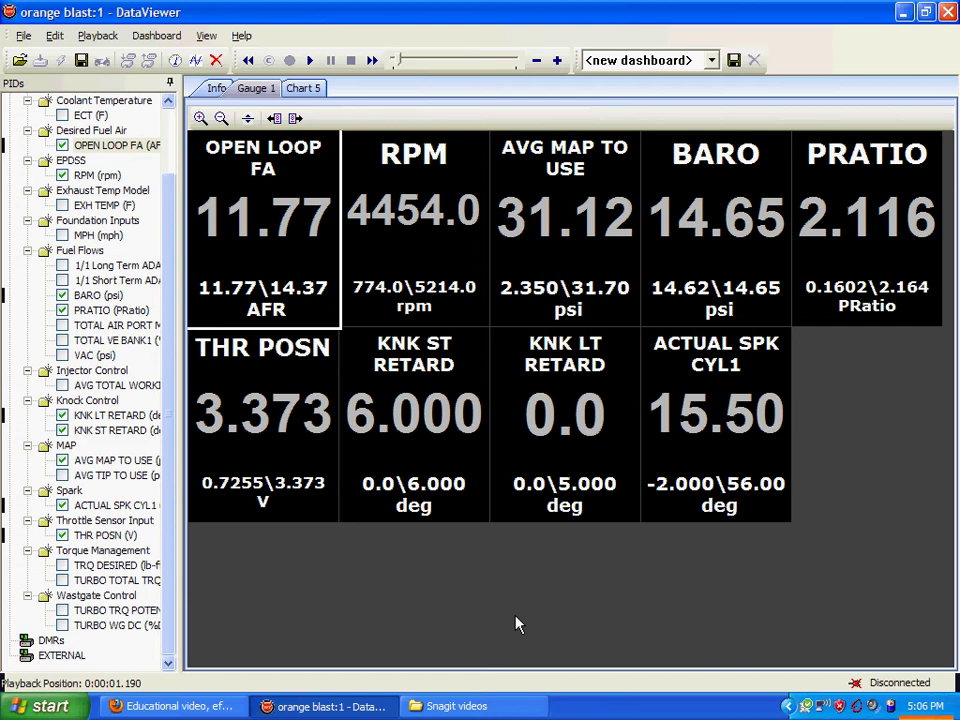
left_click(685, 487)
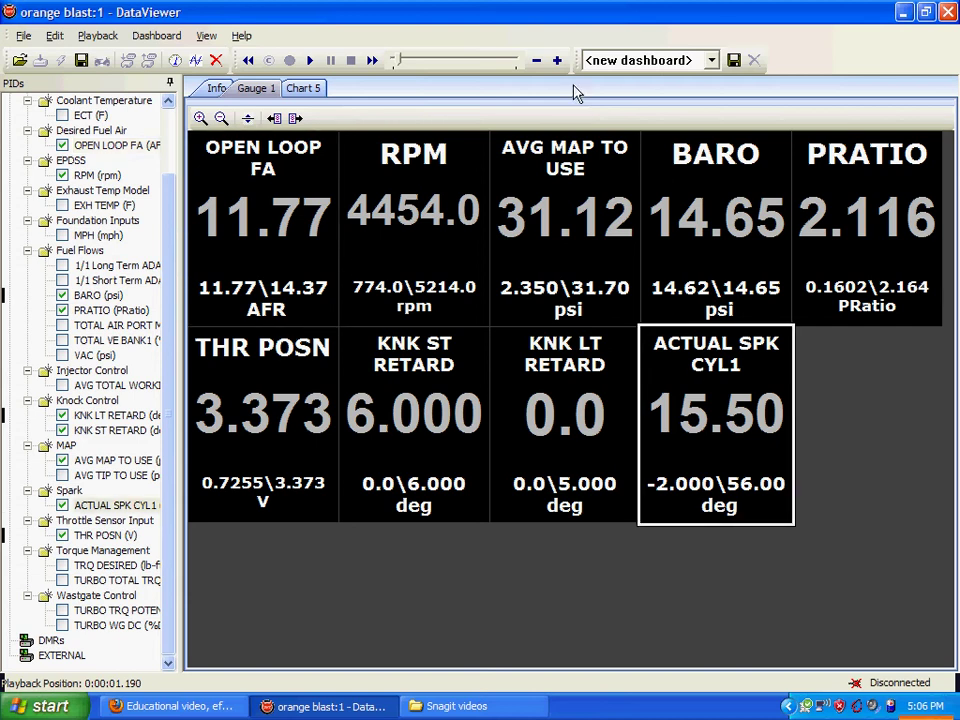
left_click(537, 62)
left_click(557, 62)
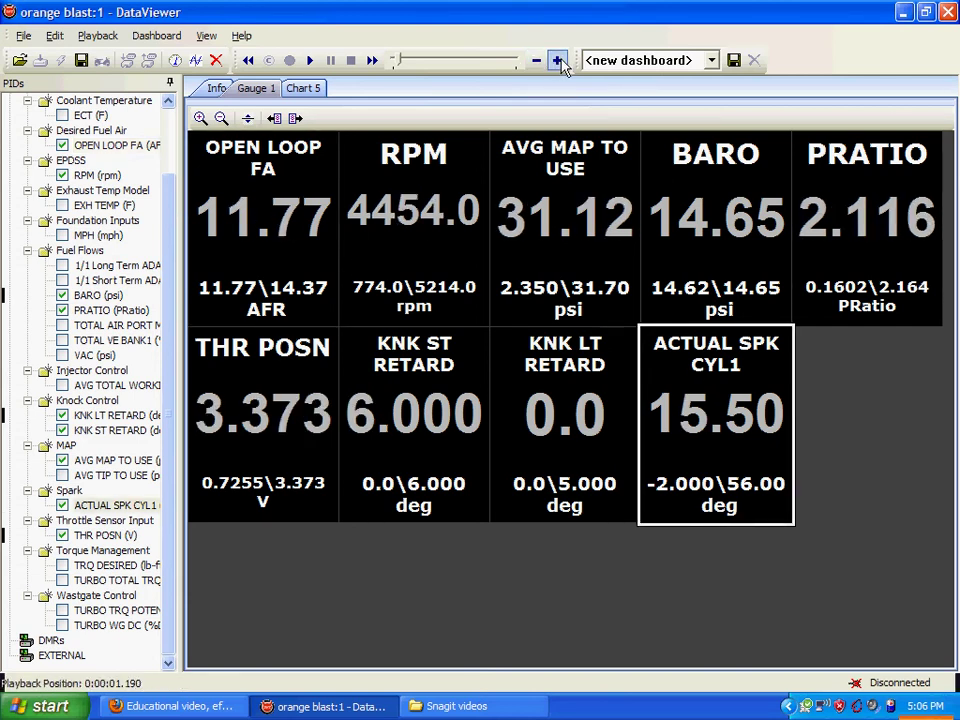
left_click(557, 61)
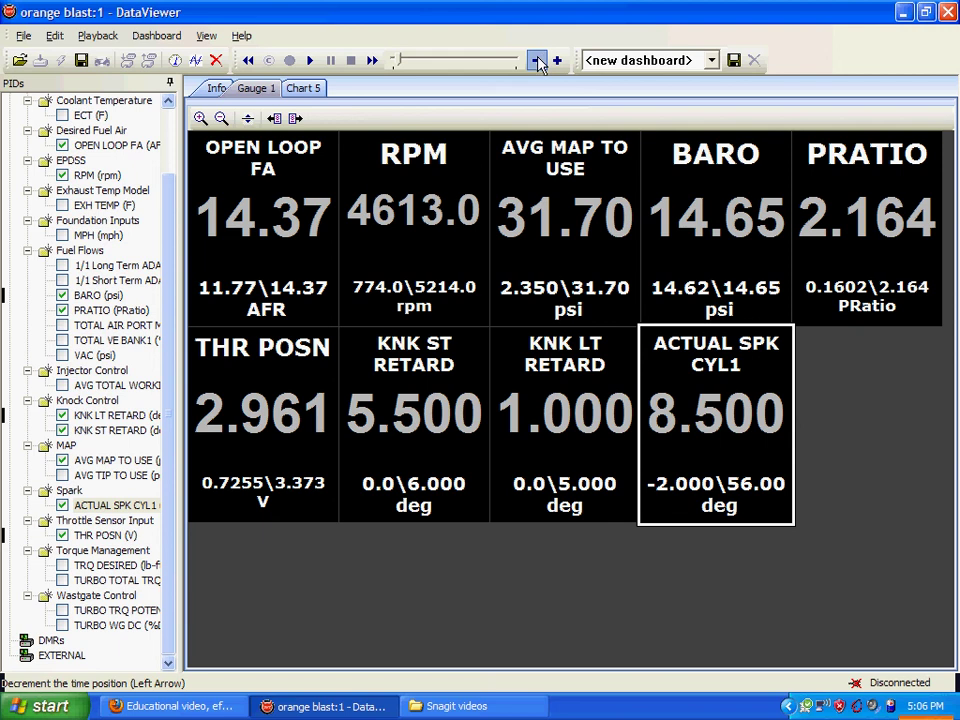
left_click(537, 62)
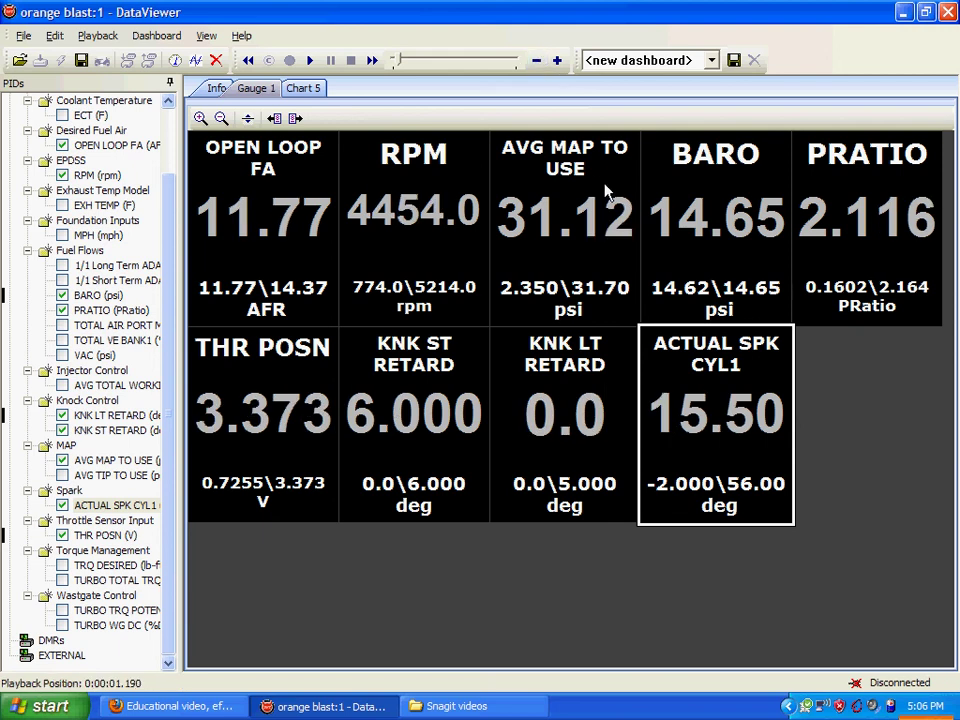
Select the KNK ST RETARD gauge and advance through the throttle release to the next acceleration at 0:00:05.197.
left_click(450, 446)
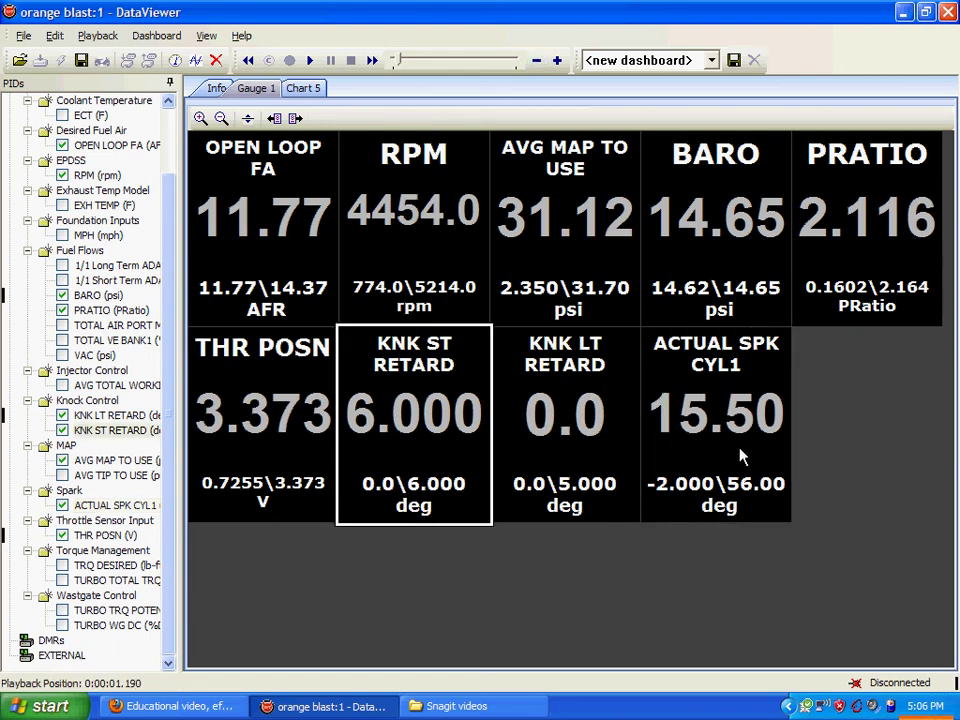
left_click(563, 64)
left_click(563, 64)
left_click(563, 64)
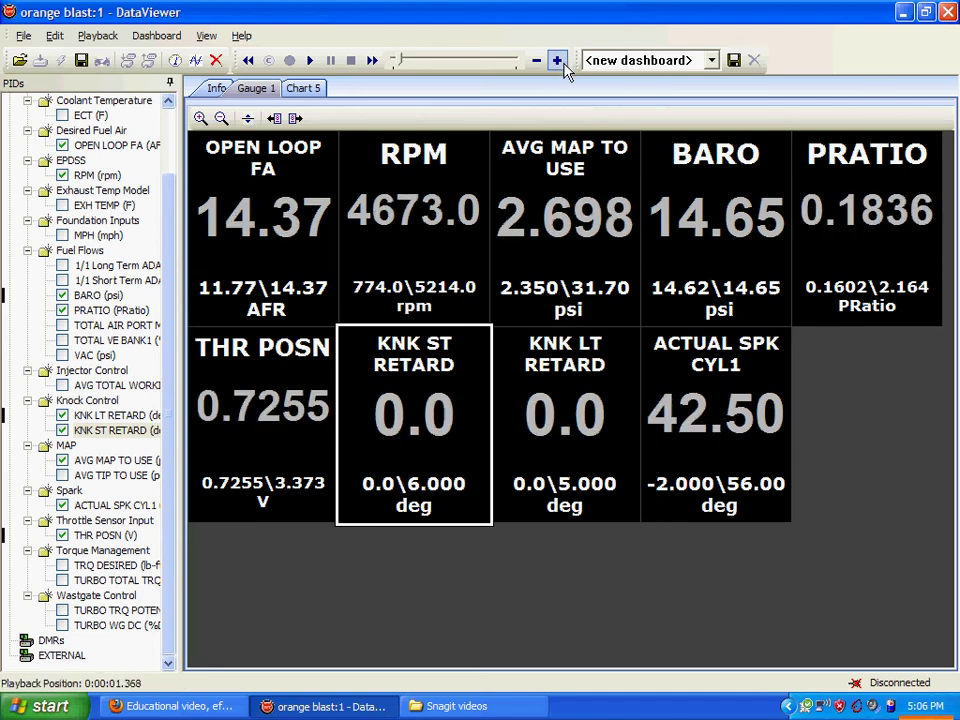
left_click(563, 64)
left_click(563, 64)
left_click(563, 64)
left_click(563, 64)
left_click(563, 64)
left_click(563, 64)
left_click(563, 64)
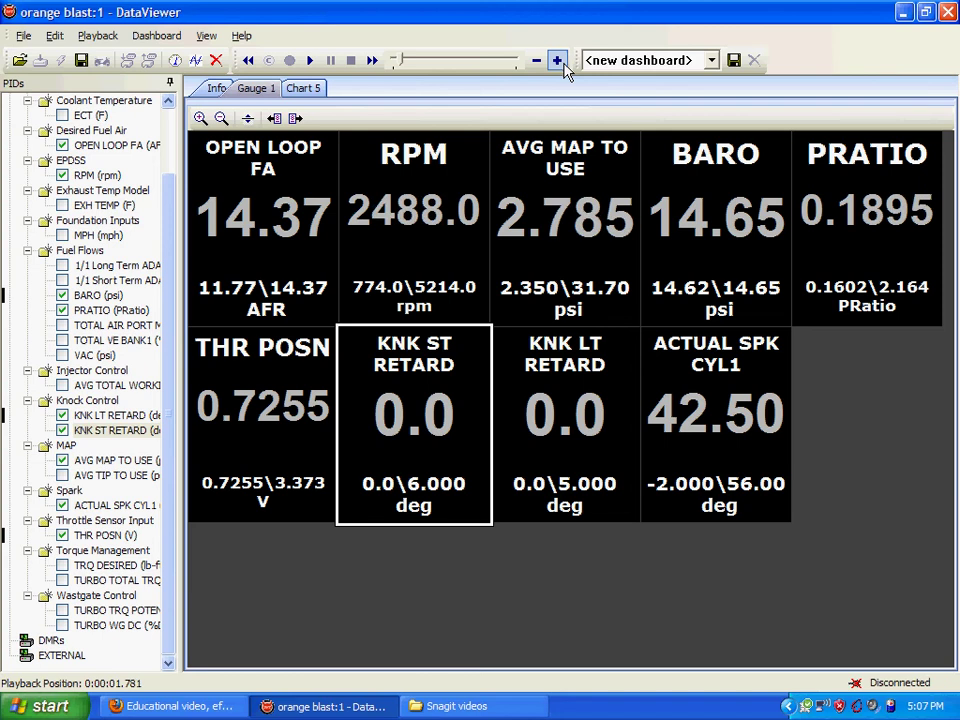
left_click(564, 66)
left_click(564, 66)
left_click(564, 66)
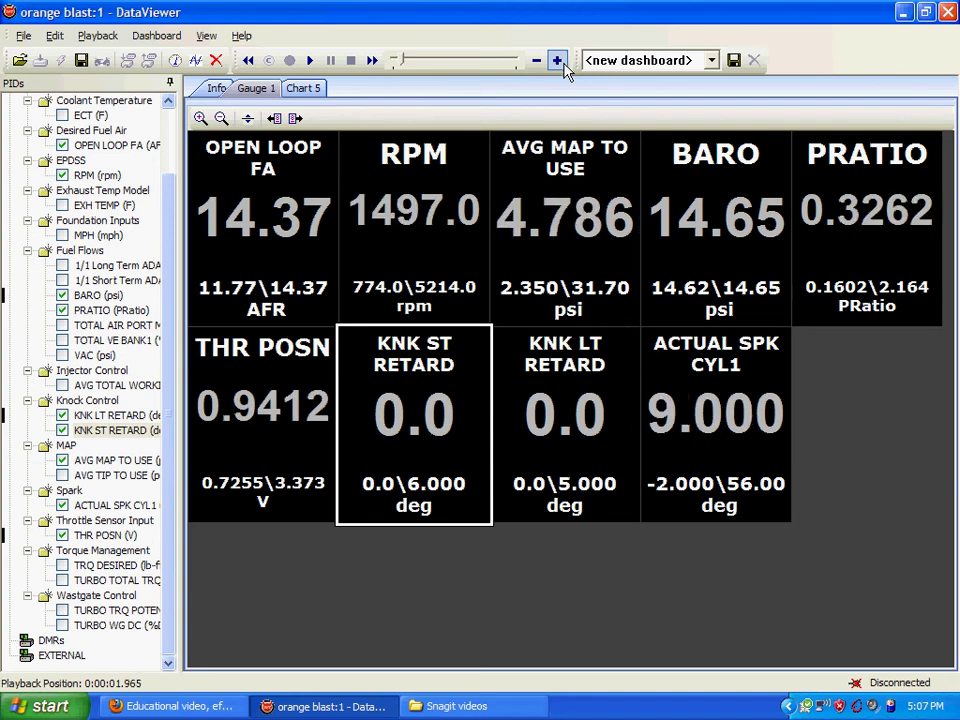
left_click(564, 66)
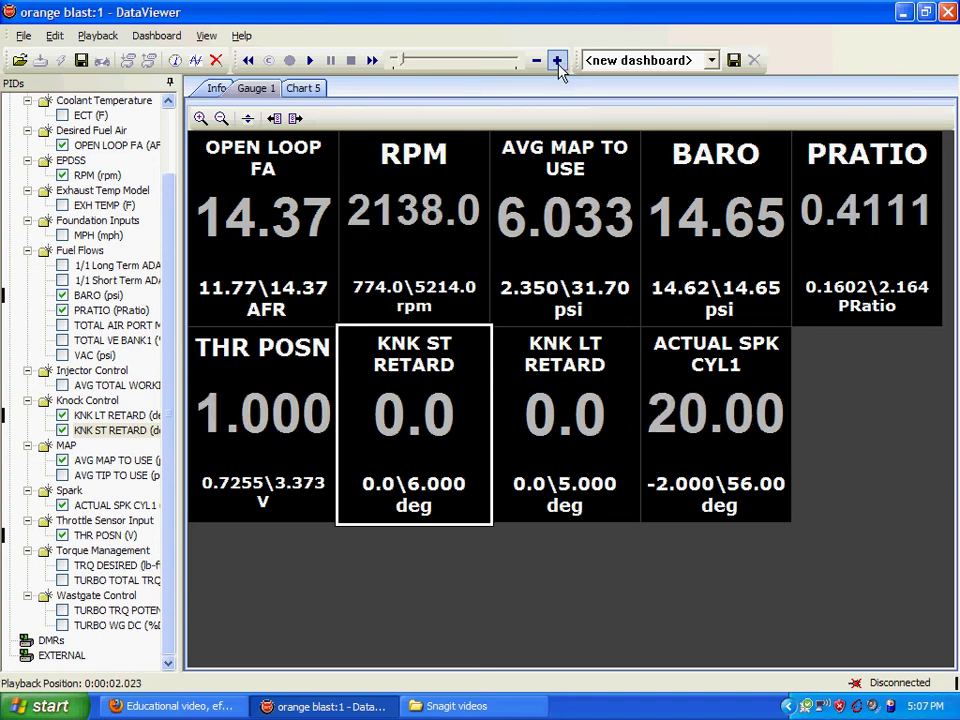
left_click(559, 64)
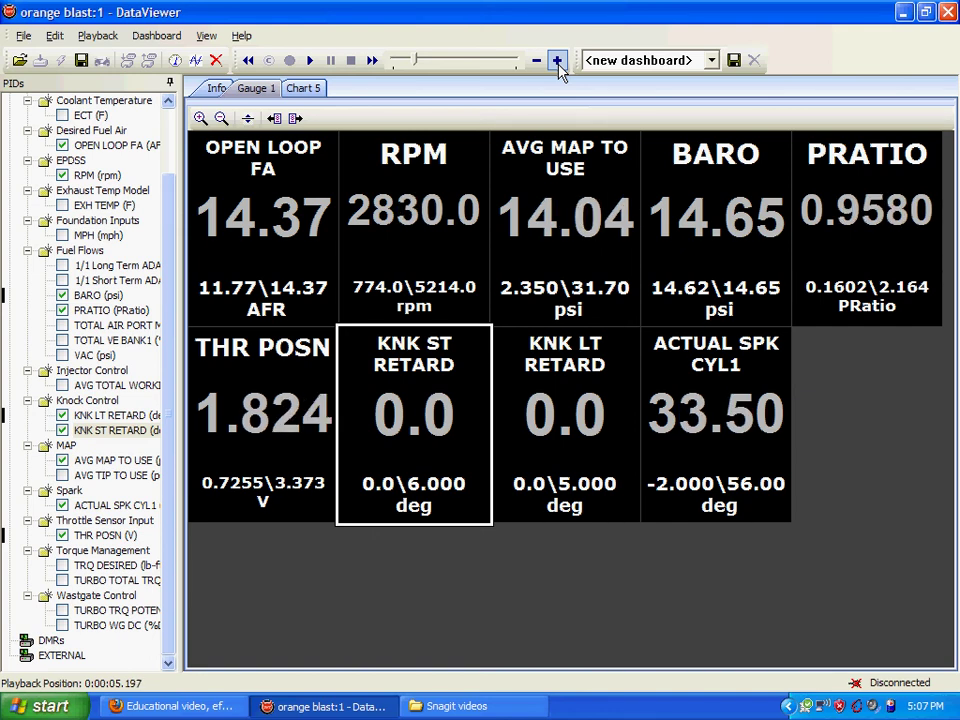
Compare the gauges between playback positions 0:00:05.197 and 0:00:05.257, finishing at 0:00:05.257.
left_click(558, 62)
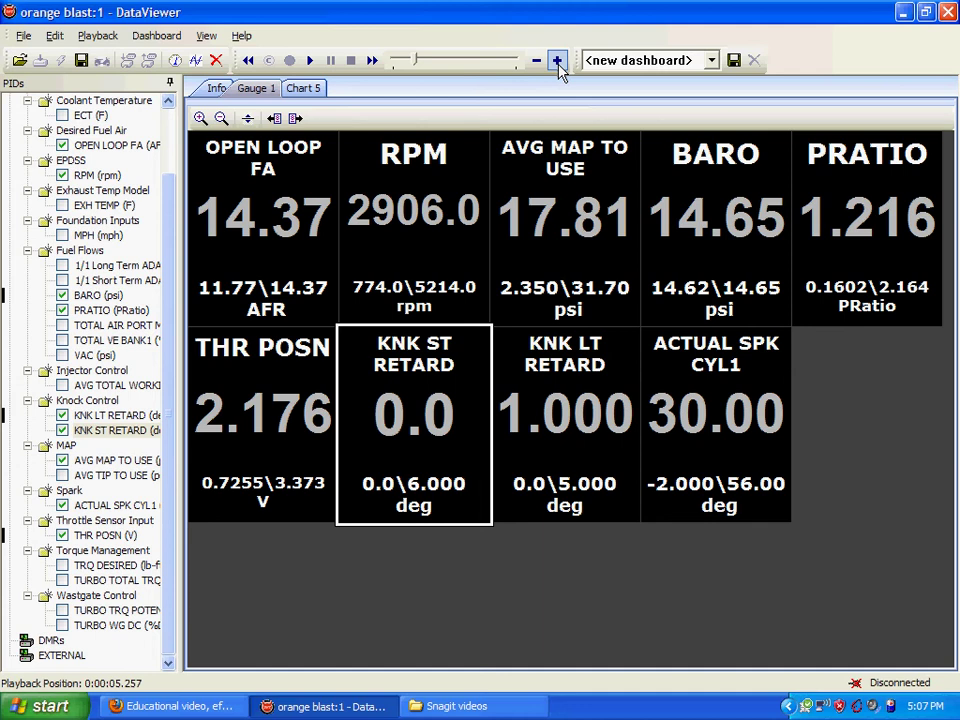
left_click(535, 61)
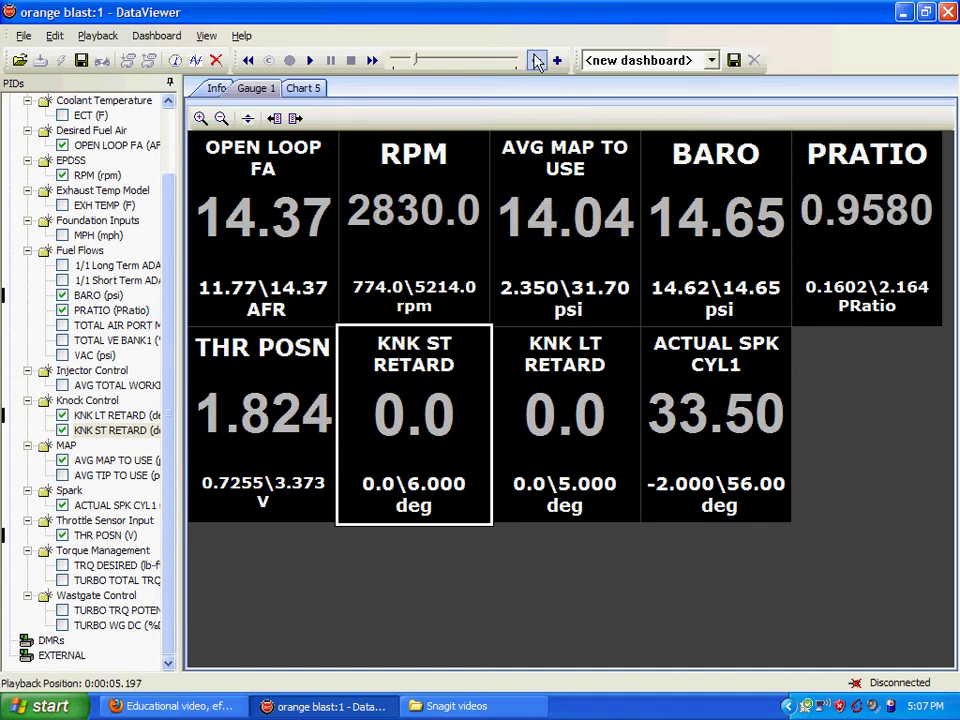
left_click(537, 62)
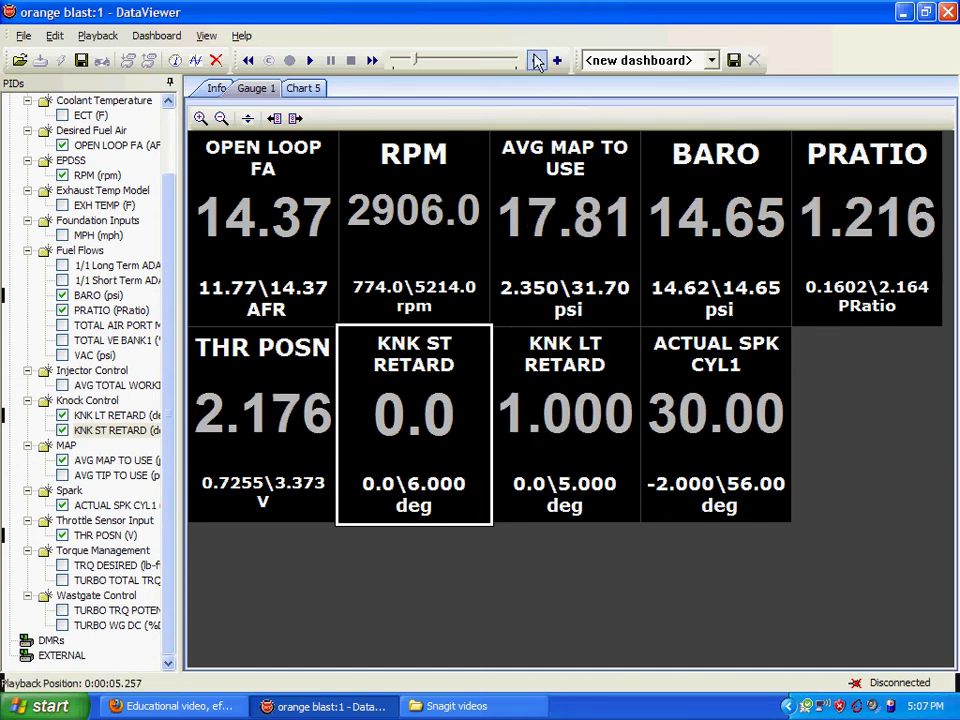
Select the KNK LT RETARD gauge and follow long-term knock retard frame by frame up to 0:00:05.437.
left_click(574, 360)
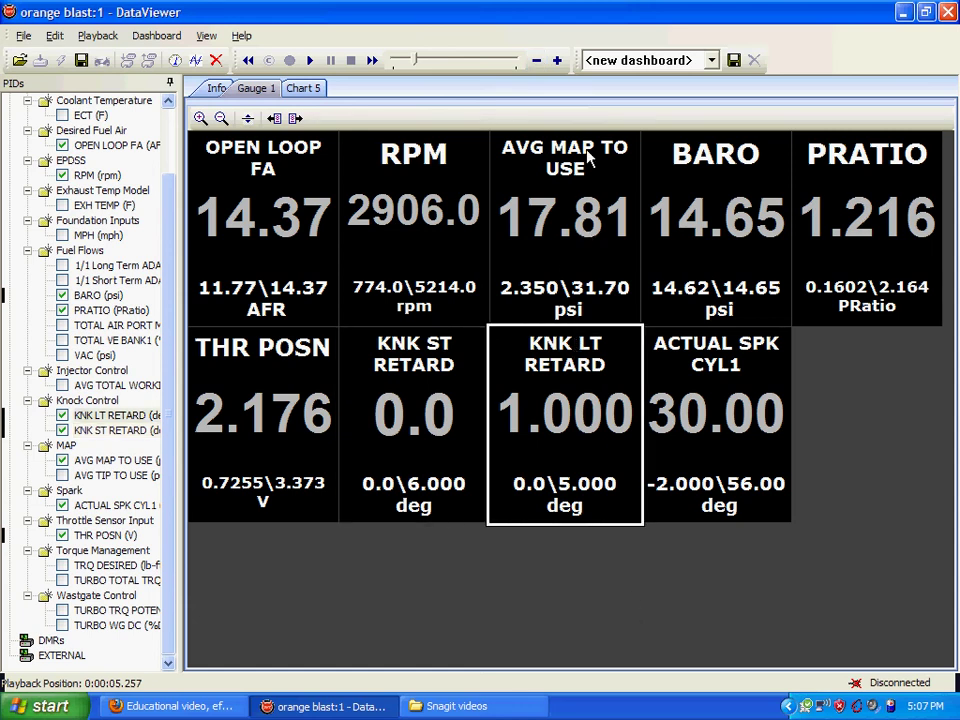
left_click(557, 62)
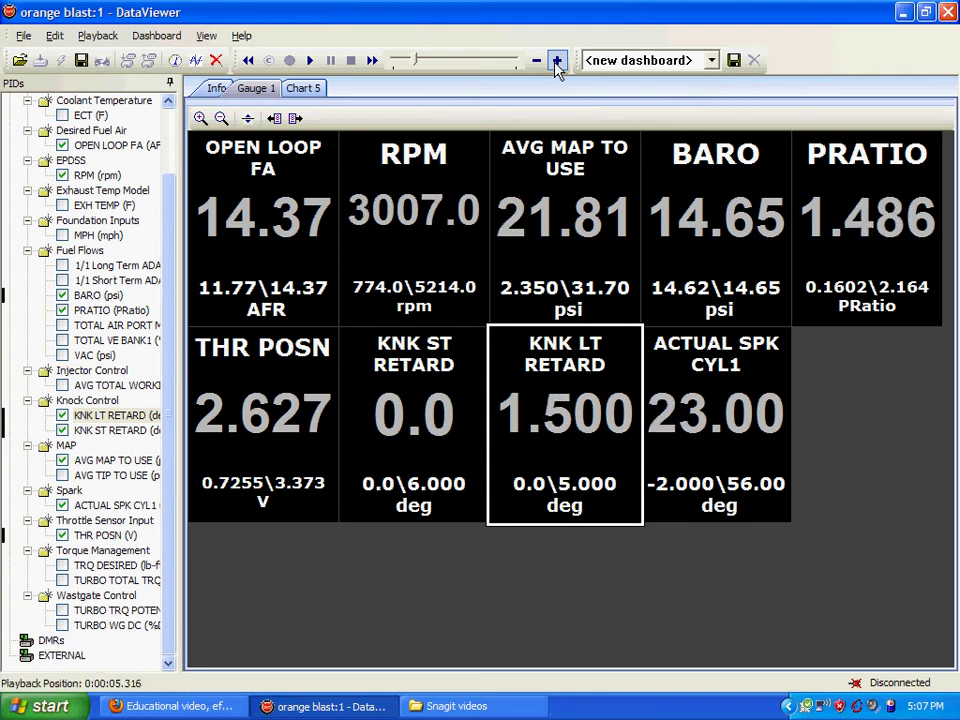
left_click(557, 62)
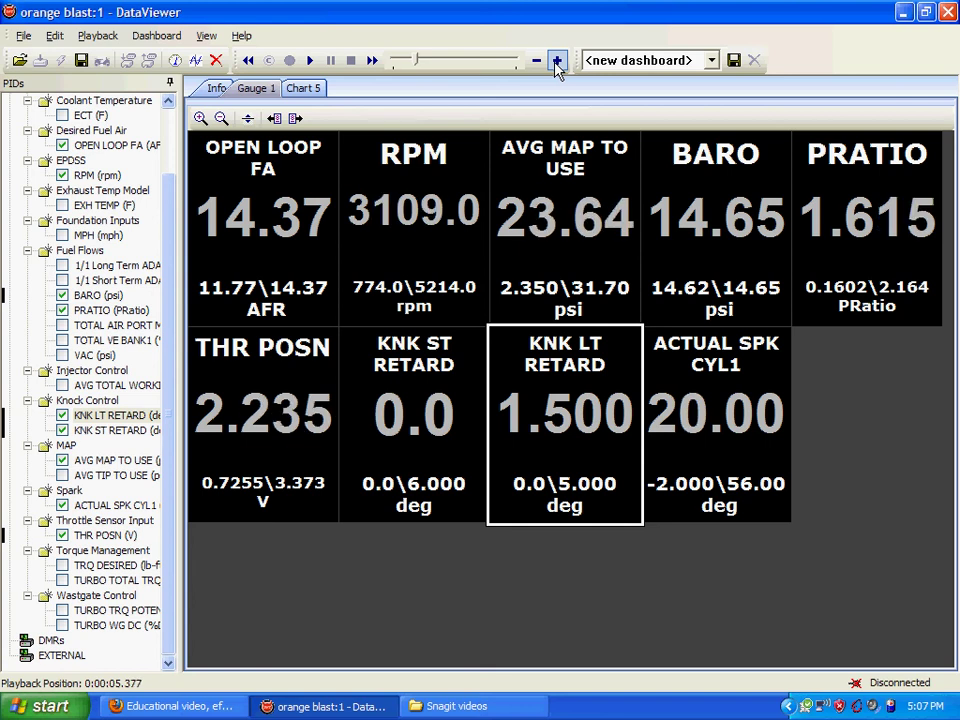
left_click(557, 62)
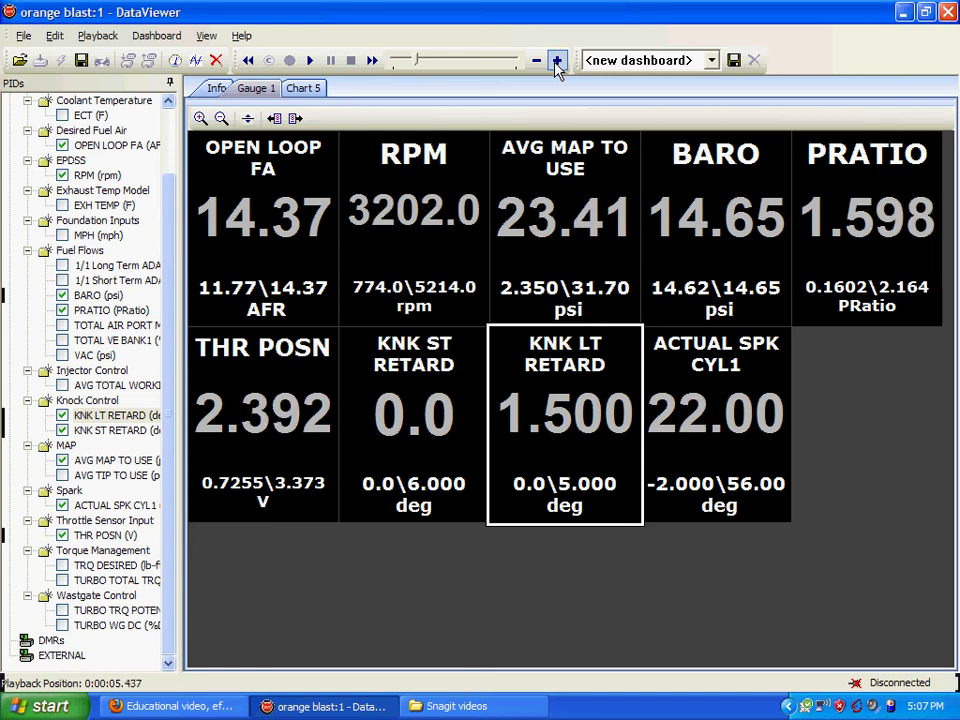
Follow the knock retard and ACTUAL SPK CYL1 gauges frame by frame up to playback position 0:00:05.612.
left_click(557, 62)
left_click(557, 62)
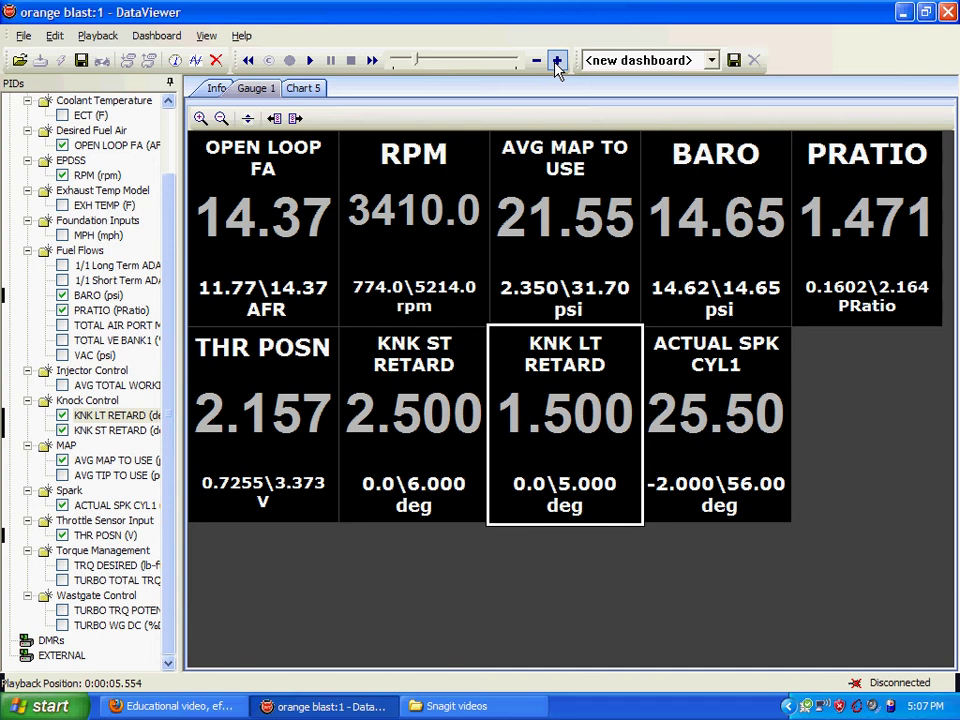
left_click(557, 61)
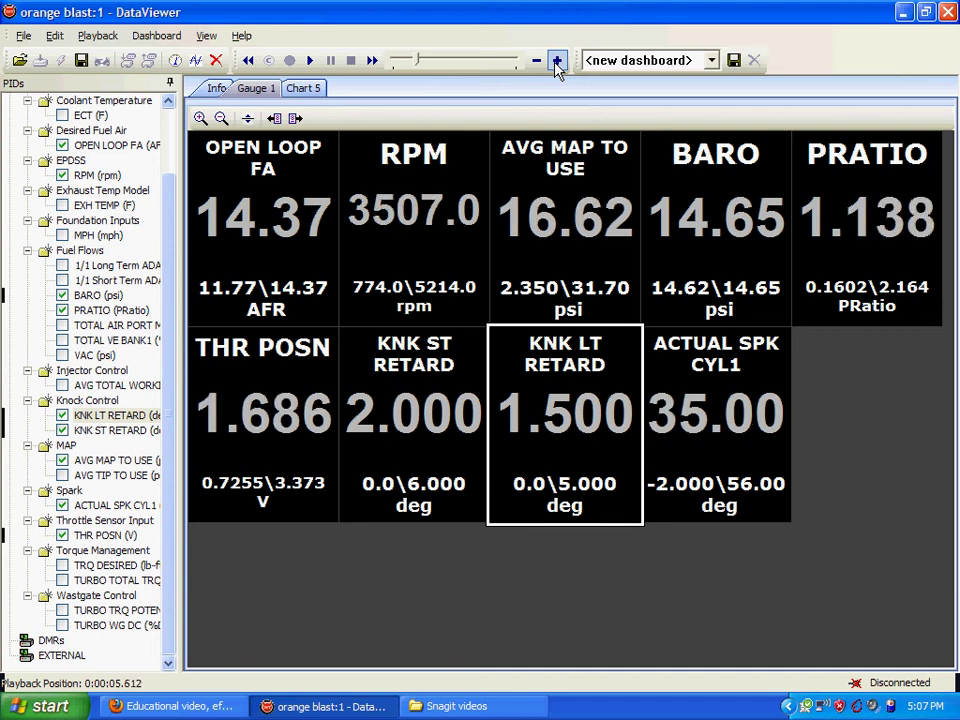
left_click(557, 61)
left_click(557, 61)
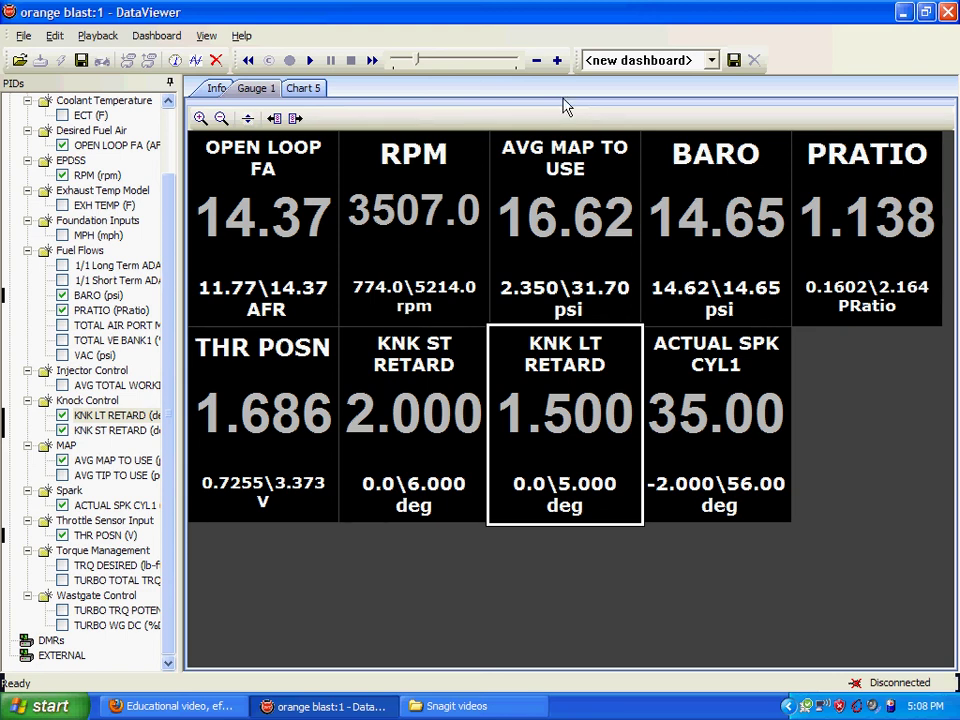
Advance the gauges through the partial throttle release to the renewed acceleration at 0:00:05.967.
key("Right")
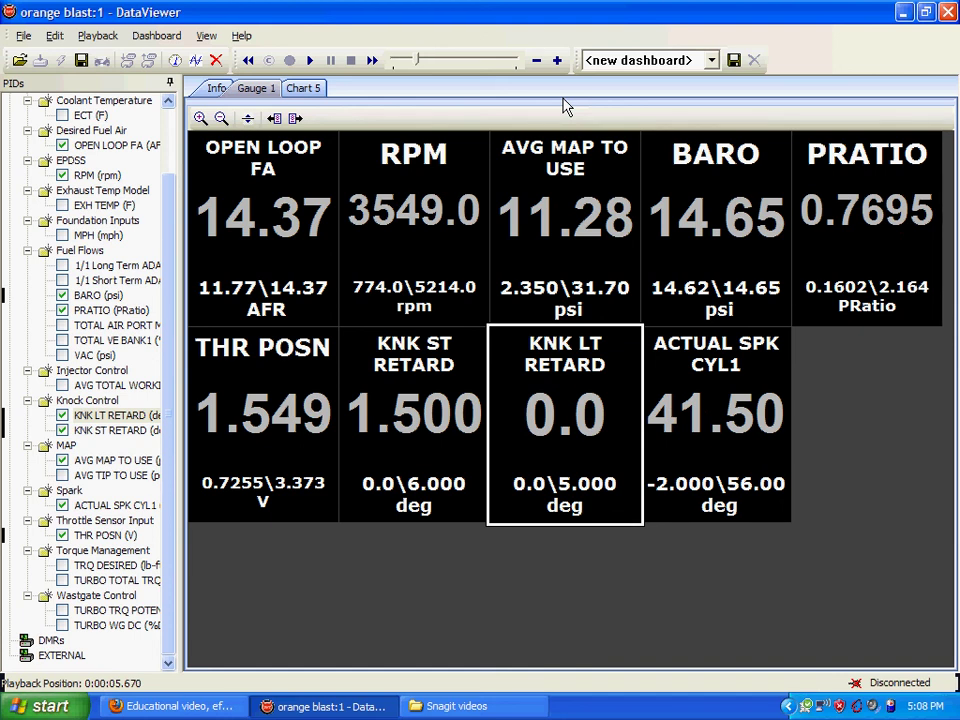
key("Right")
key("Right")
key("Right")
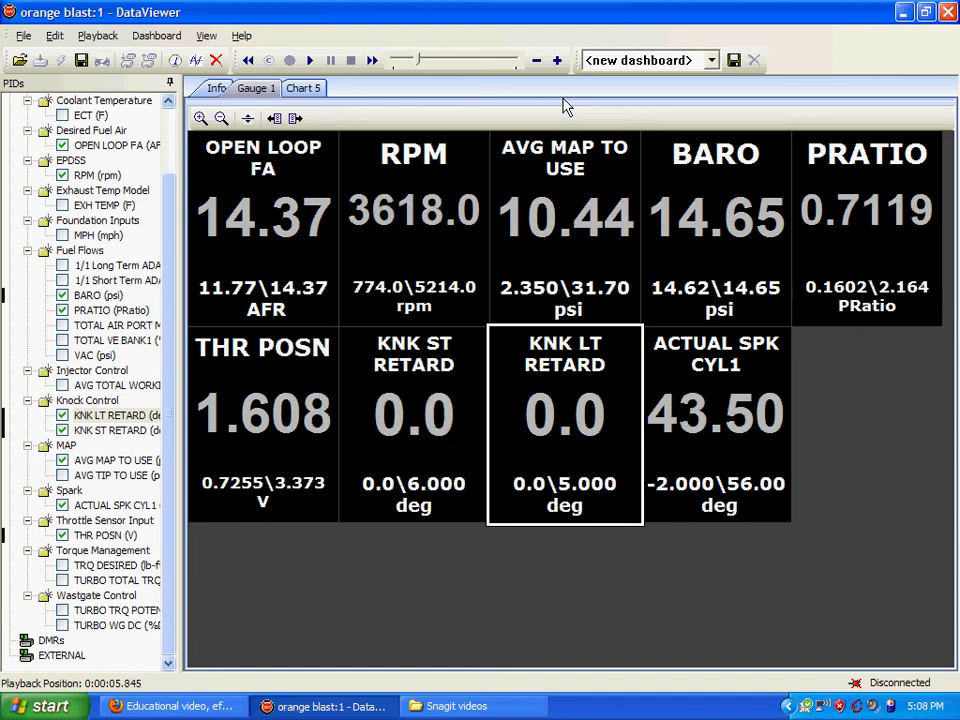
key("Right")
key("Right")
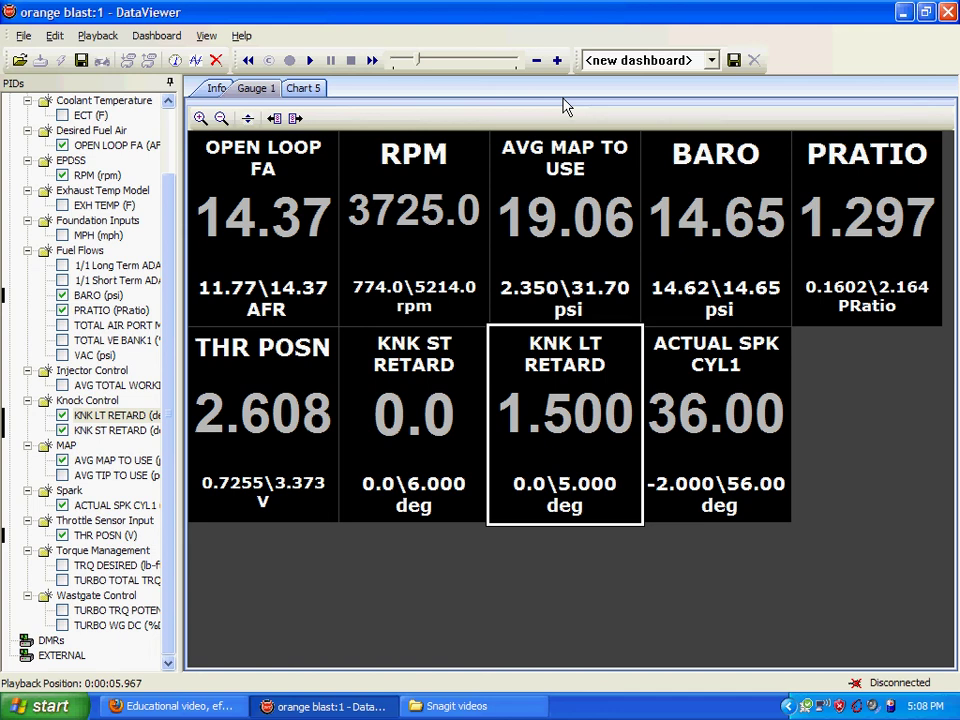
Examine short- and long-term knock retard frame by frame from 0:00:05.967 until the throttle closes at 0:00:06.380.
key("Right")
key("Right")
key("Right")
key("Right")
key("Right")
key("Right")
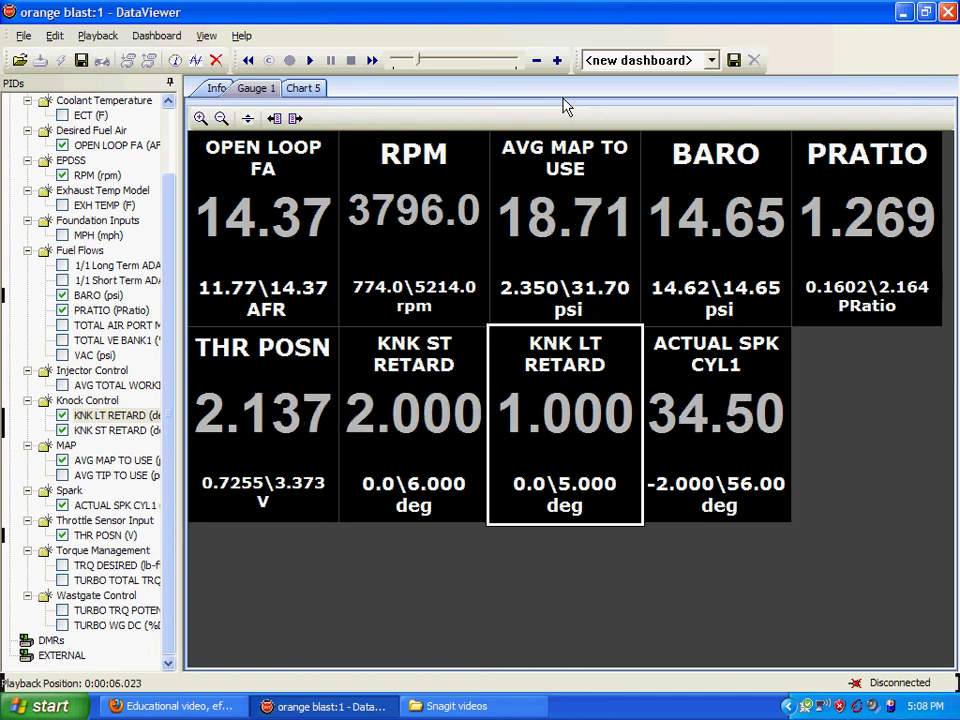
key("Right")
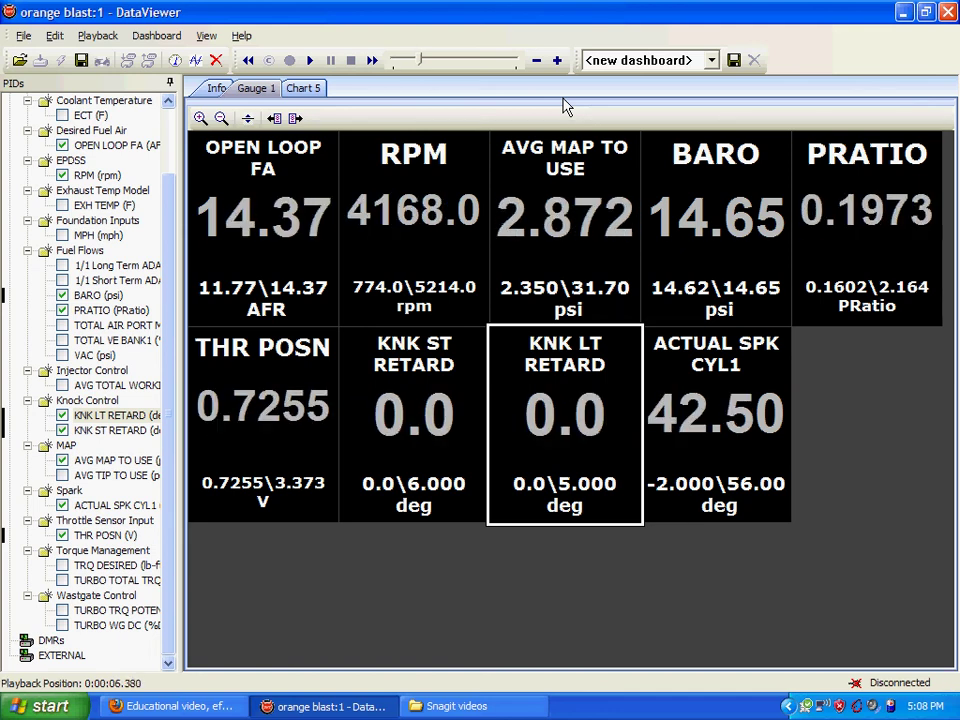
Advance the gauges through the closed-throttle deceleration down to idle at 0:00:07.678.
key("Right")
key("Right")
key("Right")
key("Right")
key("Right")
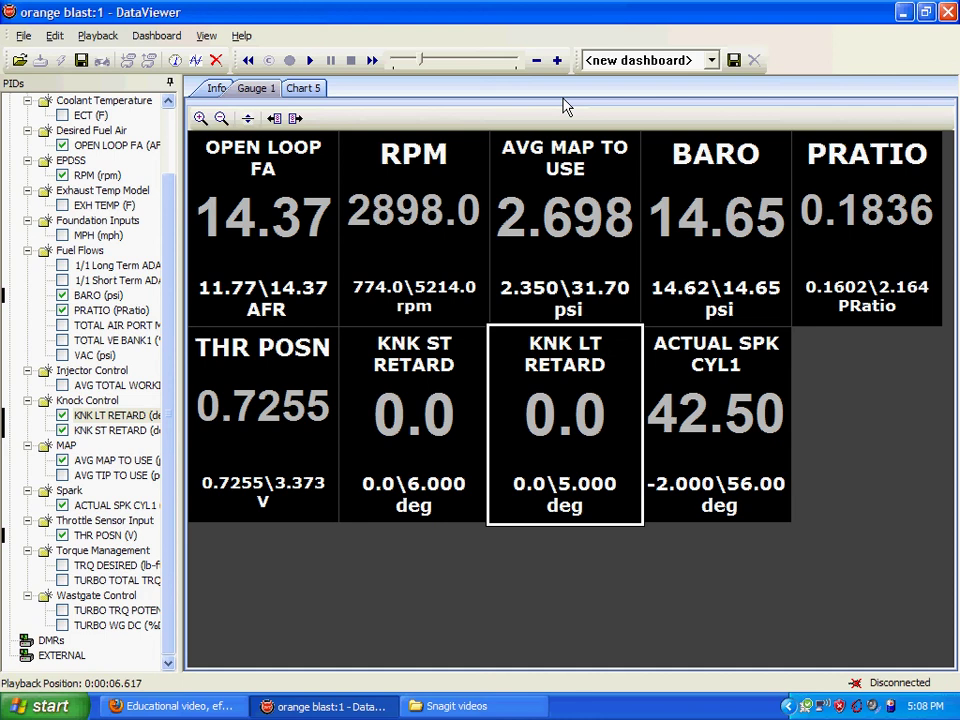
key("Right")
key("Right")
key("Right")
key("Right")
key("Right")
key("Right")
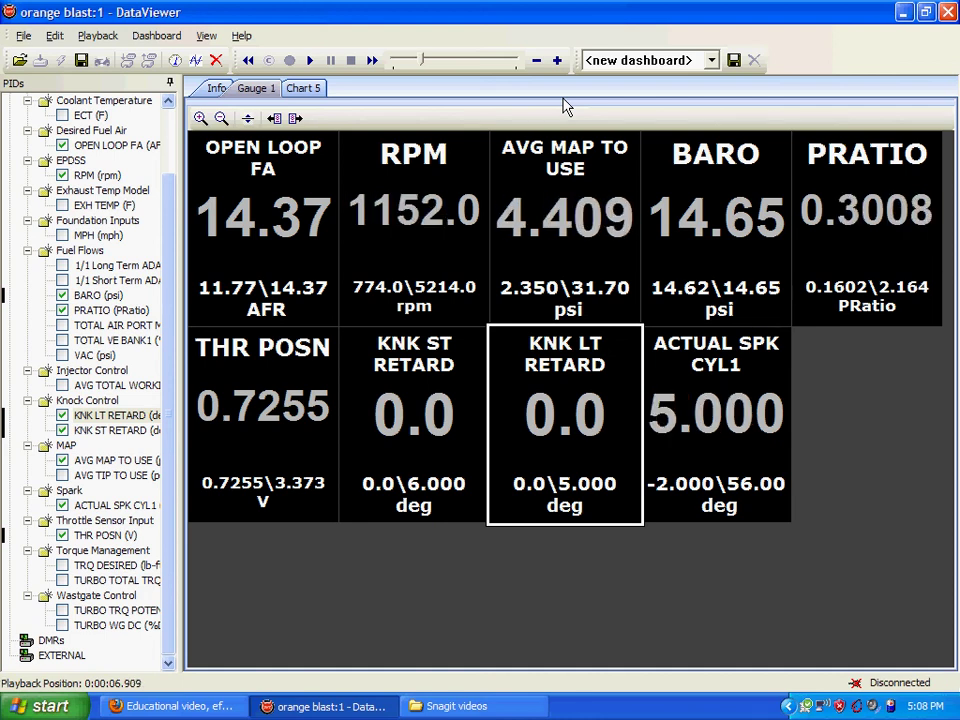
key("Right")
key("Right")
key("Right")
key("Right")
key("Right")
key("Right")
key("Right")
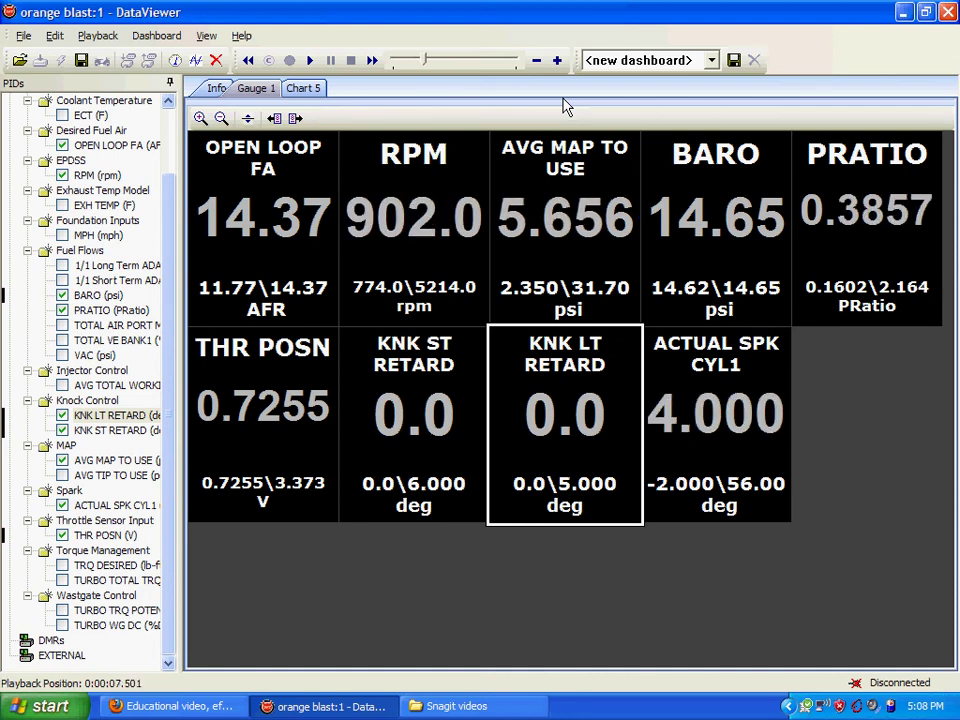
key("Right")
Show Chart 5 and toggle the AVG MAP TO USE trace off and back on to pick it out.
left_click(305, 88)
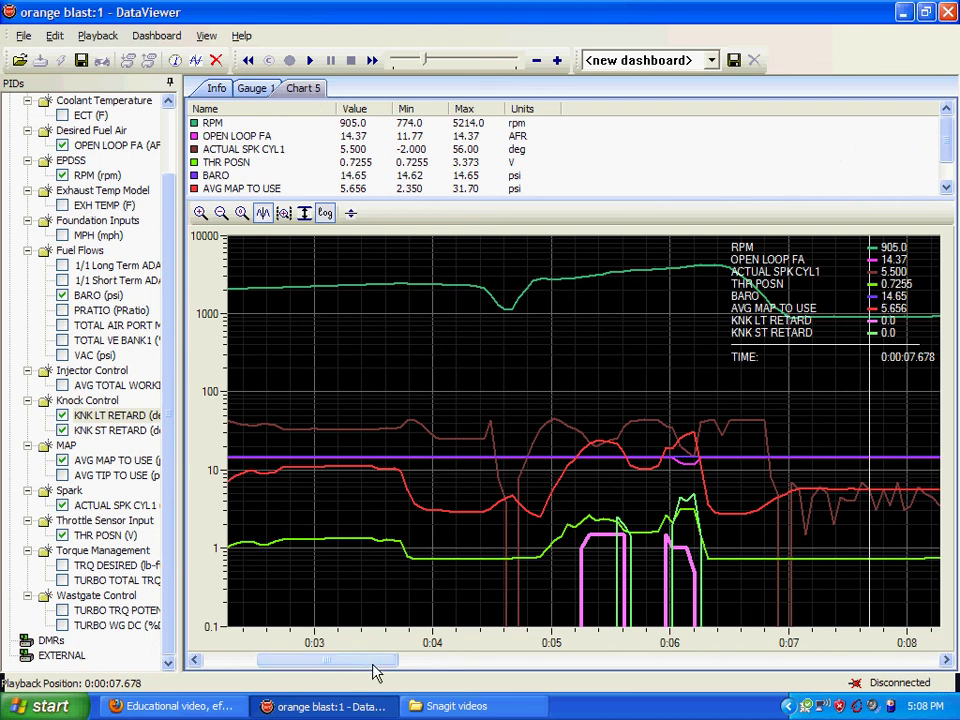
mouse_move(375, 672)
left_mouse_down()
mouse_move(396, 670)
mouse_move(370, 669)
left_mouse_up()
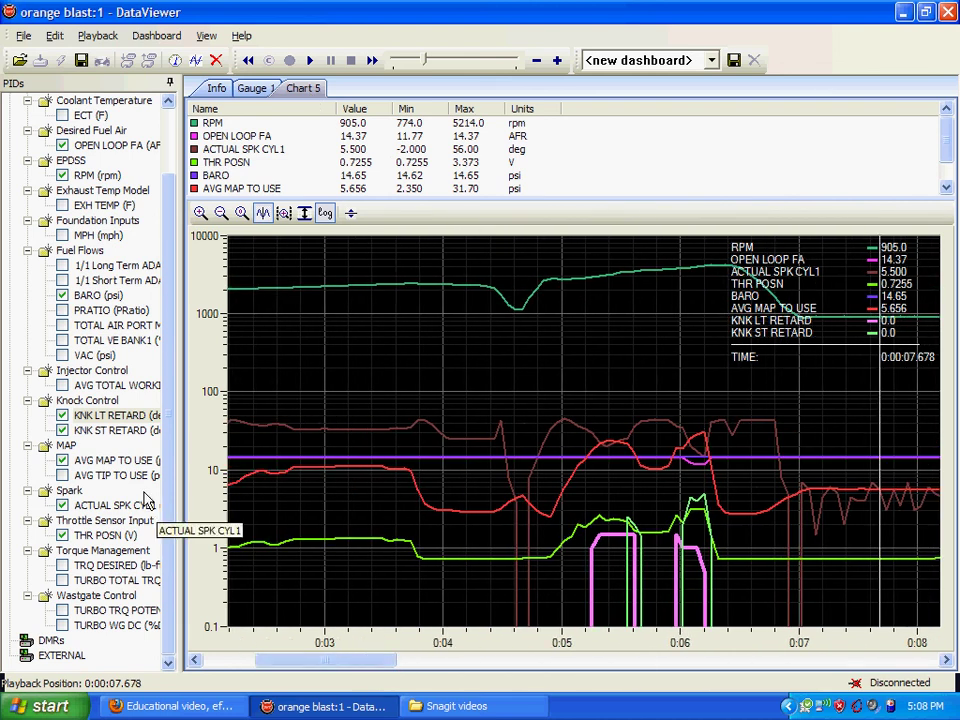
left_click(63, 461)
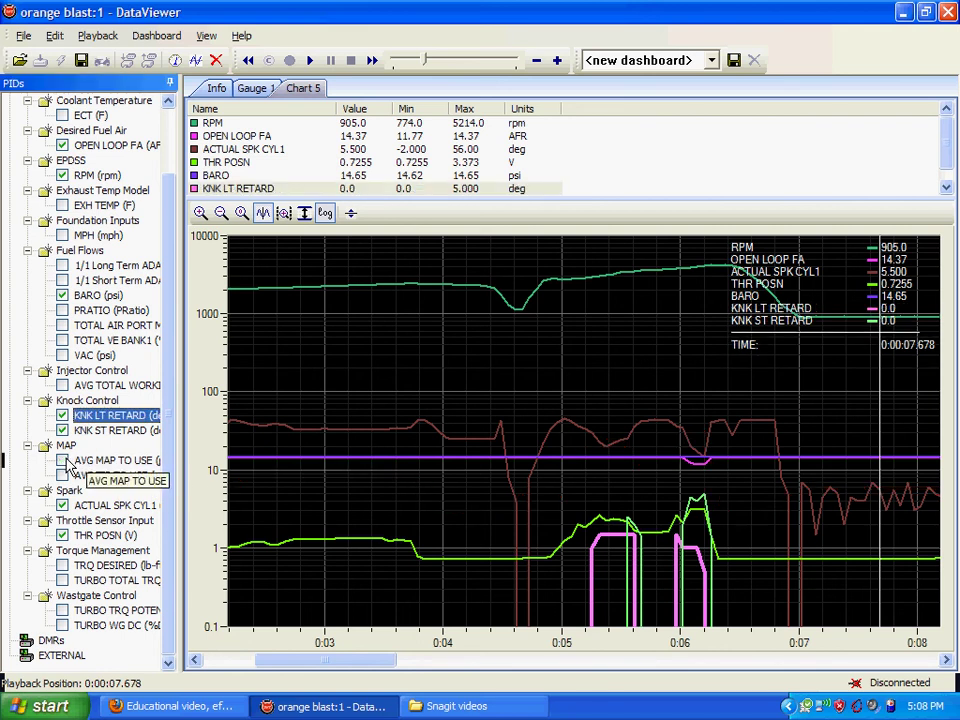
left_click(63, 461)
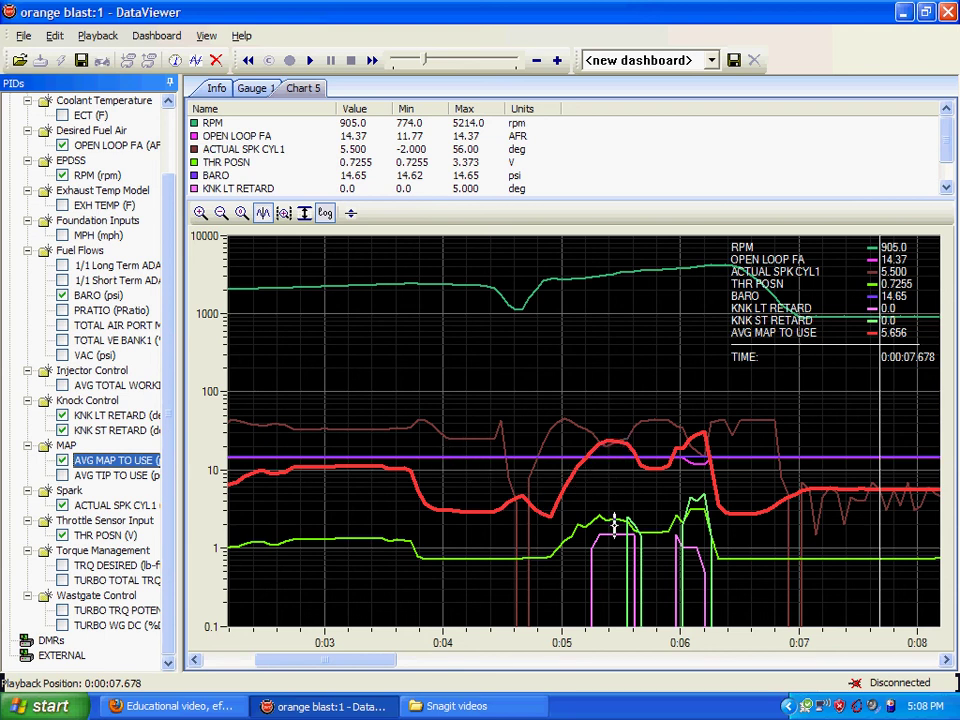
Highlight the ACTUAL SPK CYL1, THR POSN, KNK ST RETARD and KNK LT RETARD traces one by one, finishing on KNK ST RETARD.
left_click(137, 508)
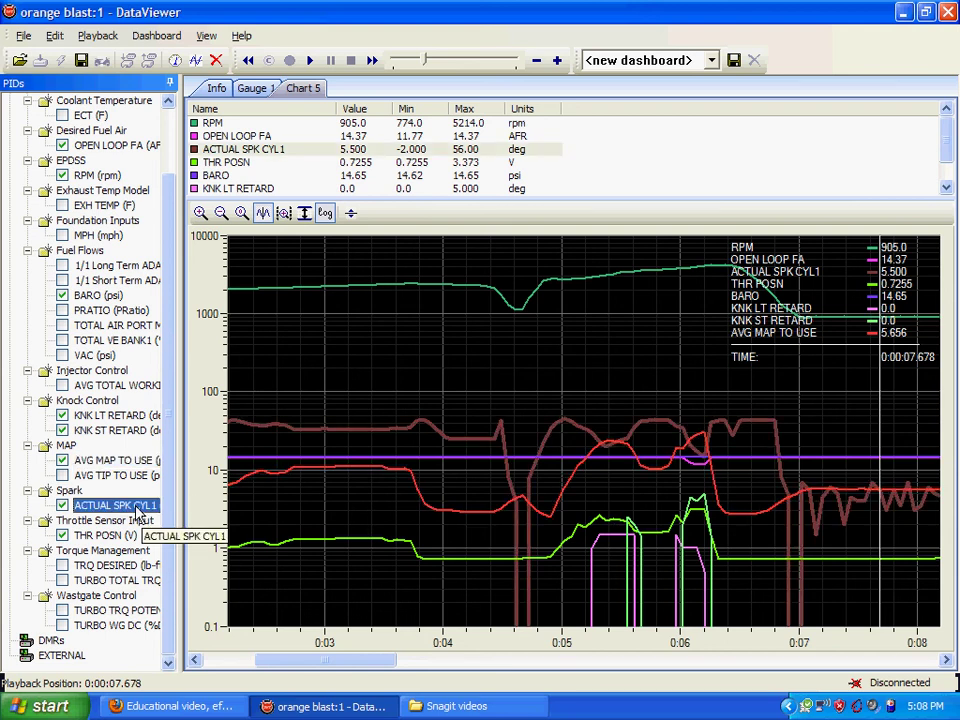
left_click(112, 537)
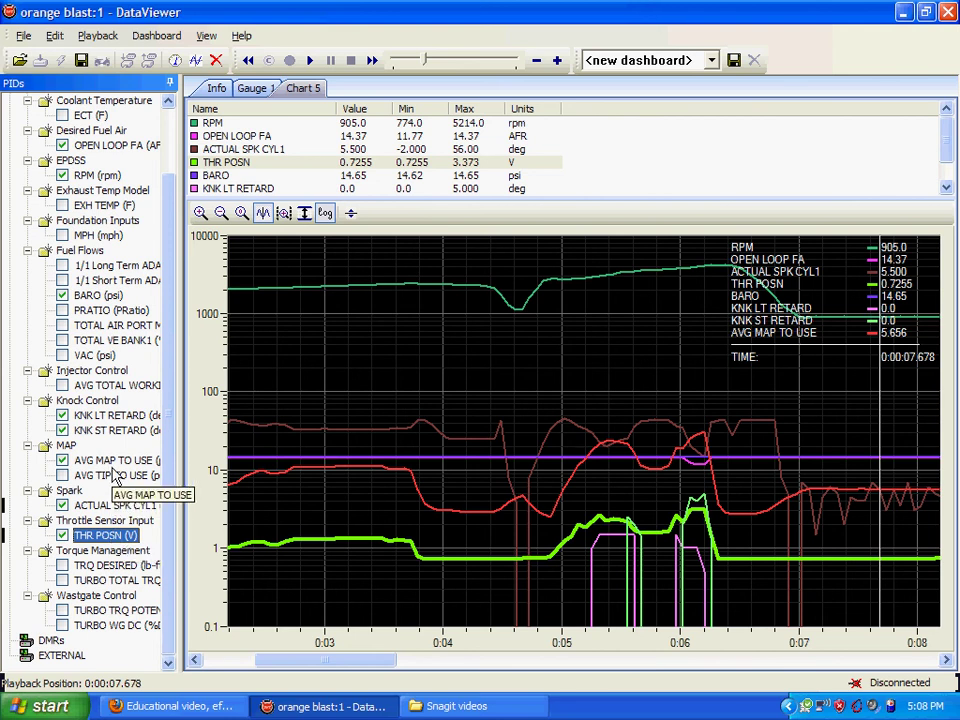
left_click(107, 433)
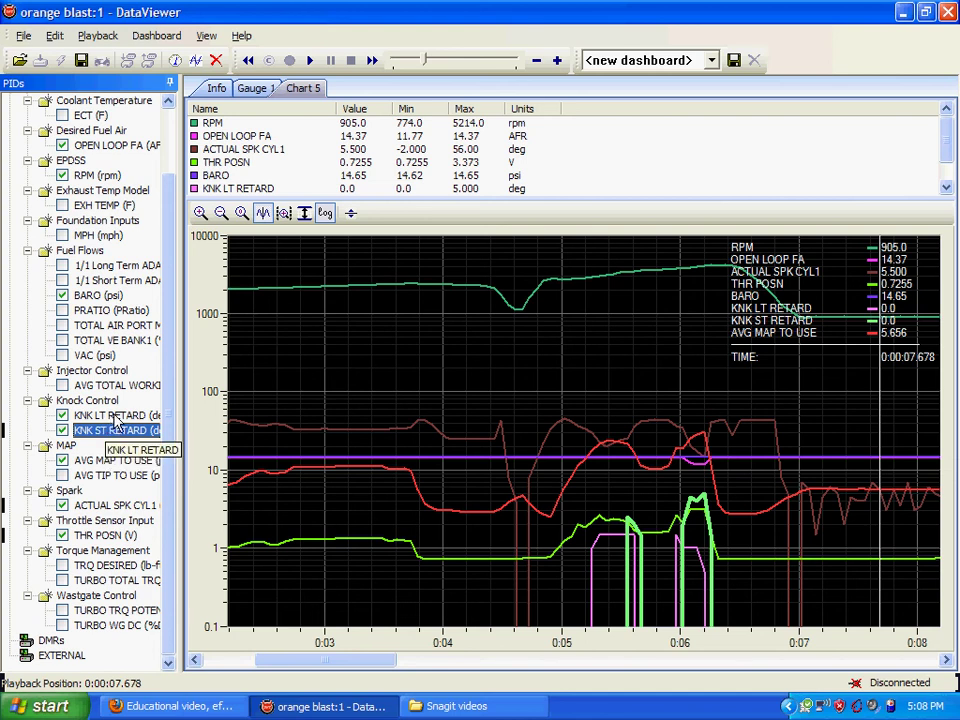
left_click(114, 418)
left_click(114, 432)
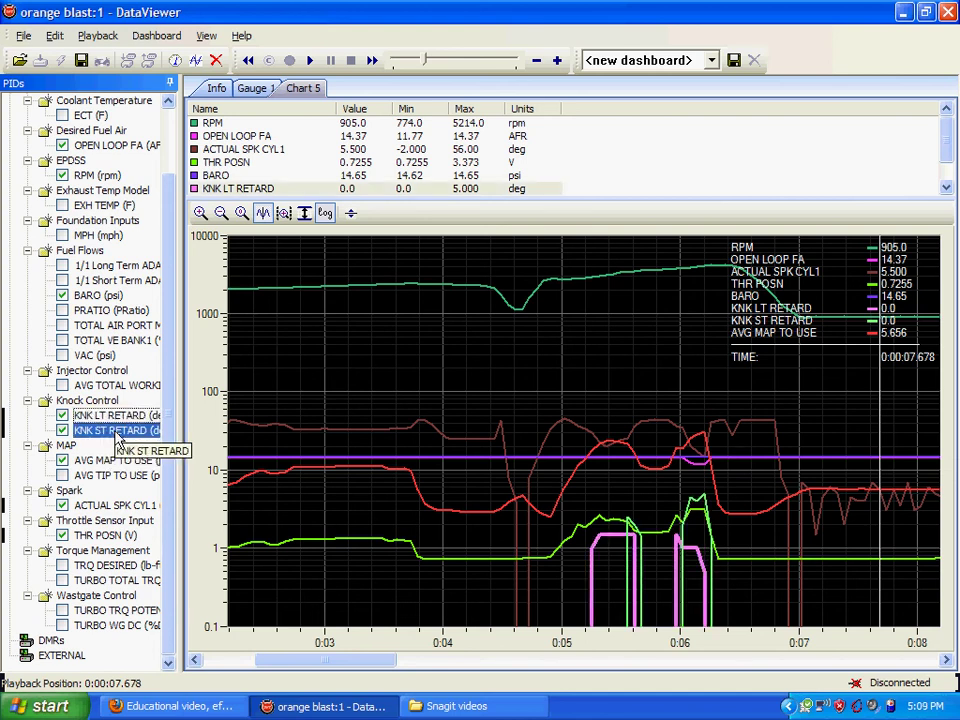
left_click(114, 418)
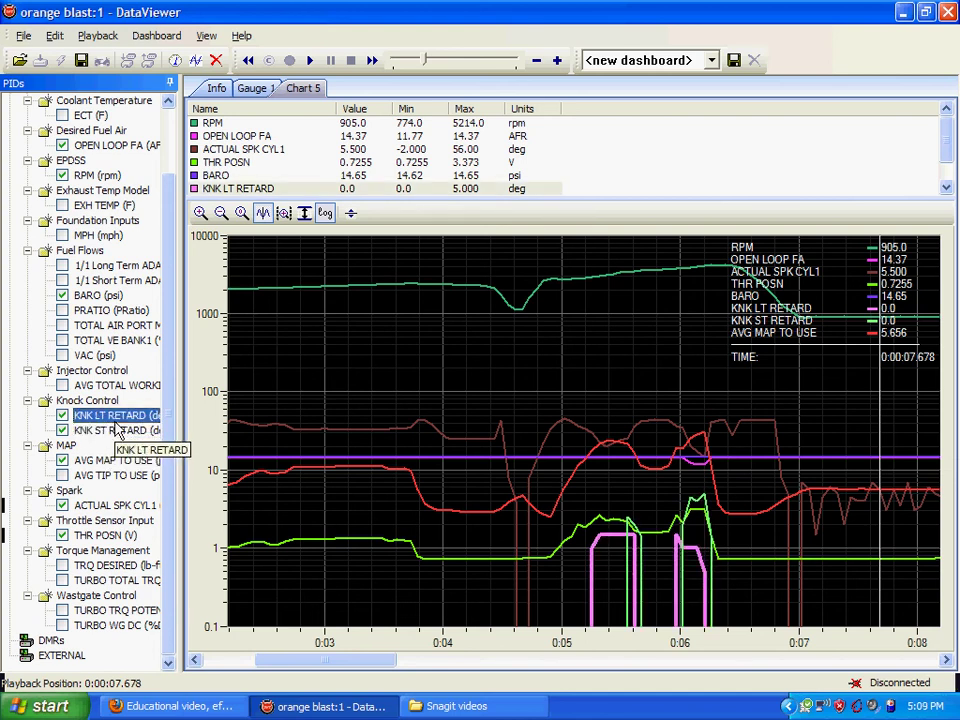
left_click(116, 432)
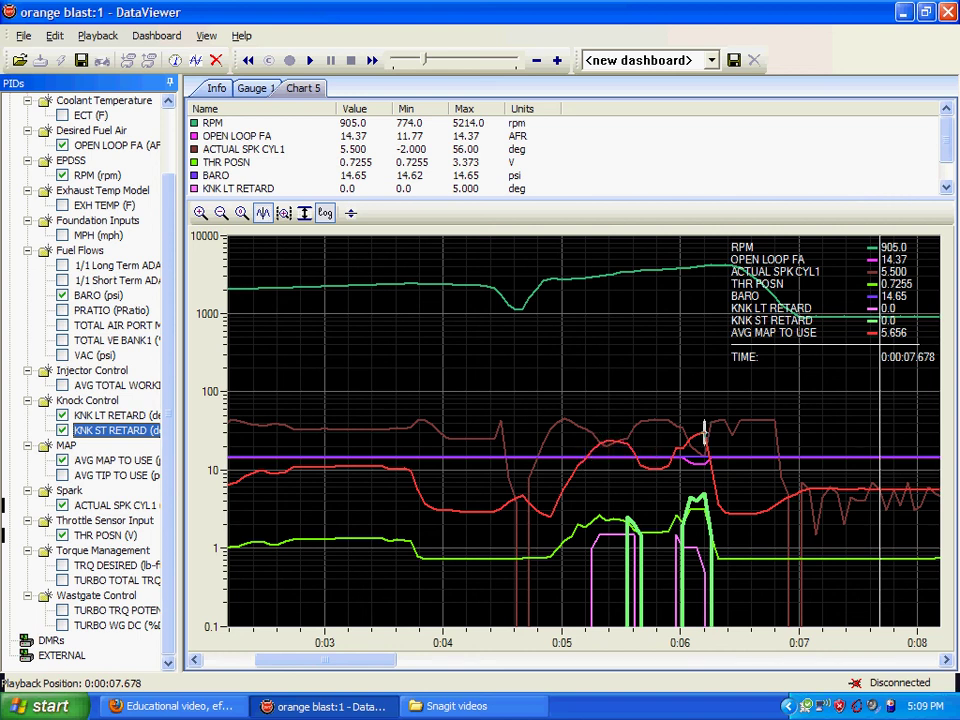
Compare the AVG MAP TO USE trace with the knock retard traces near 0:06, leaving KNK ST RETARD highlighted.
left_click(110, 462)
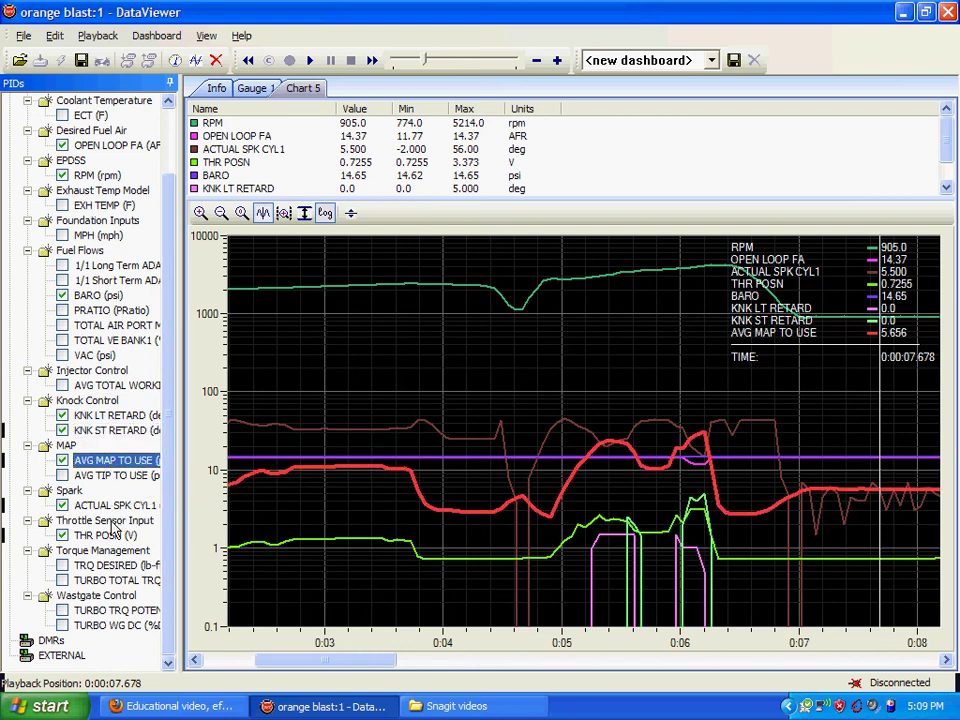
left_click(112, 418)
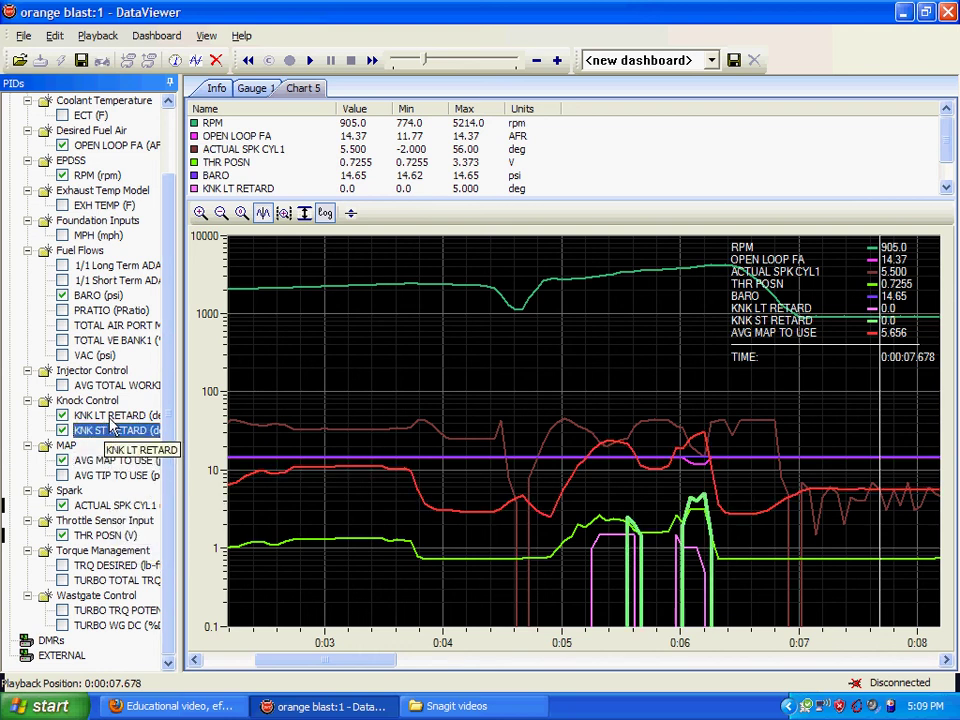
left_click(108, 430)
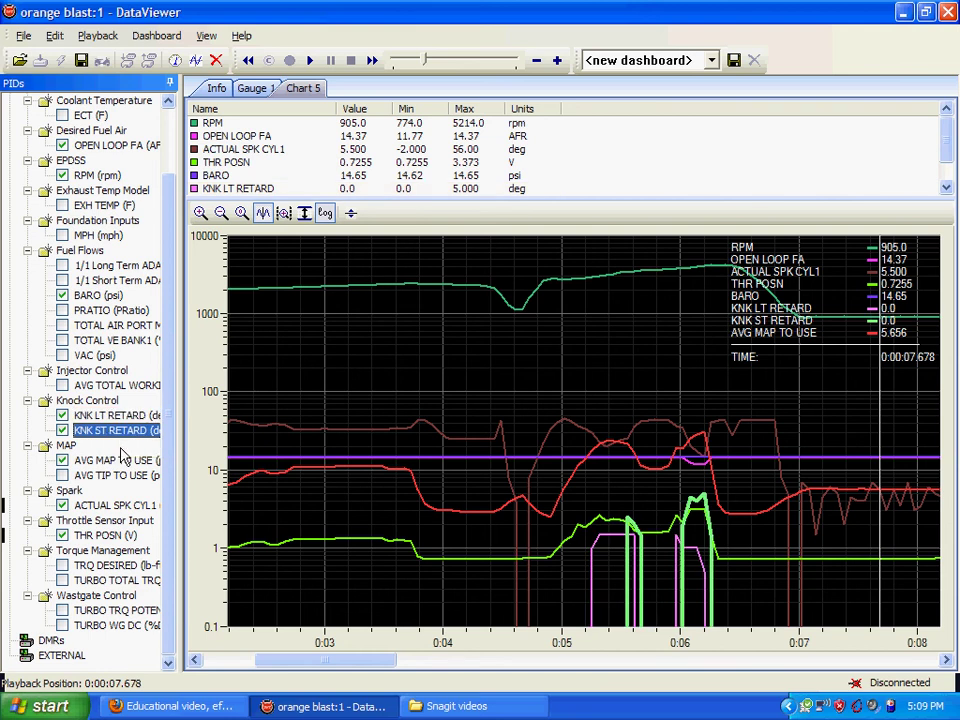
Place the chart cursor at 0:00:12.945 and compare the KNK LT RETARD and KNK ST RETARD traces by highlighting each alternately.
left_click_drag(315, 665, 533, 648)
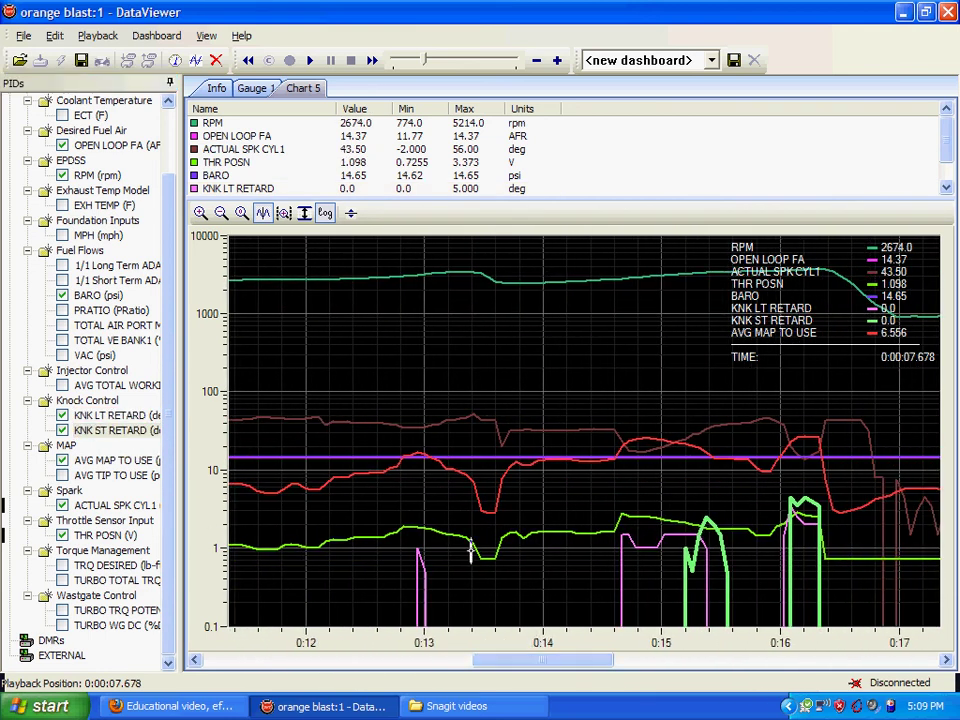
left_click(417, 457)
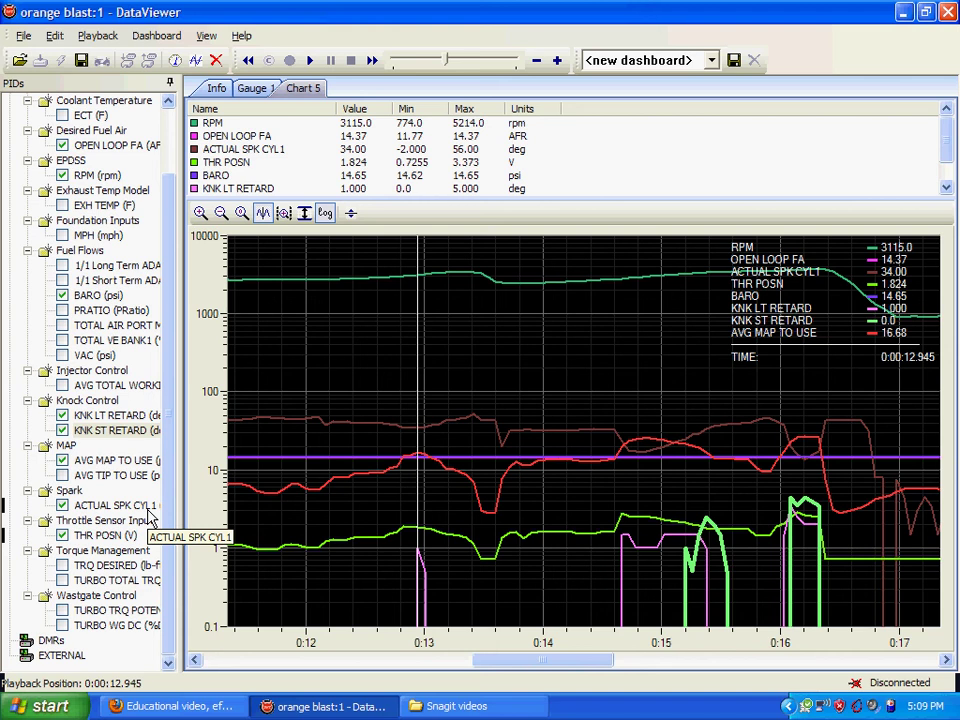
left_click(110, 416)
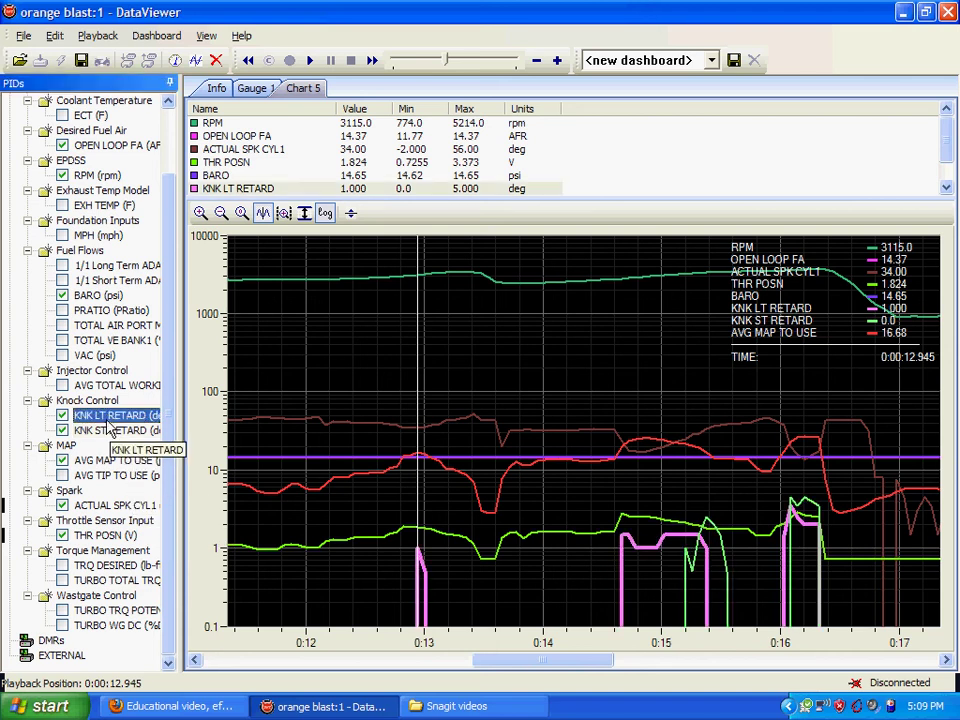
left_click(109, 434)
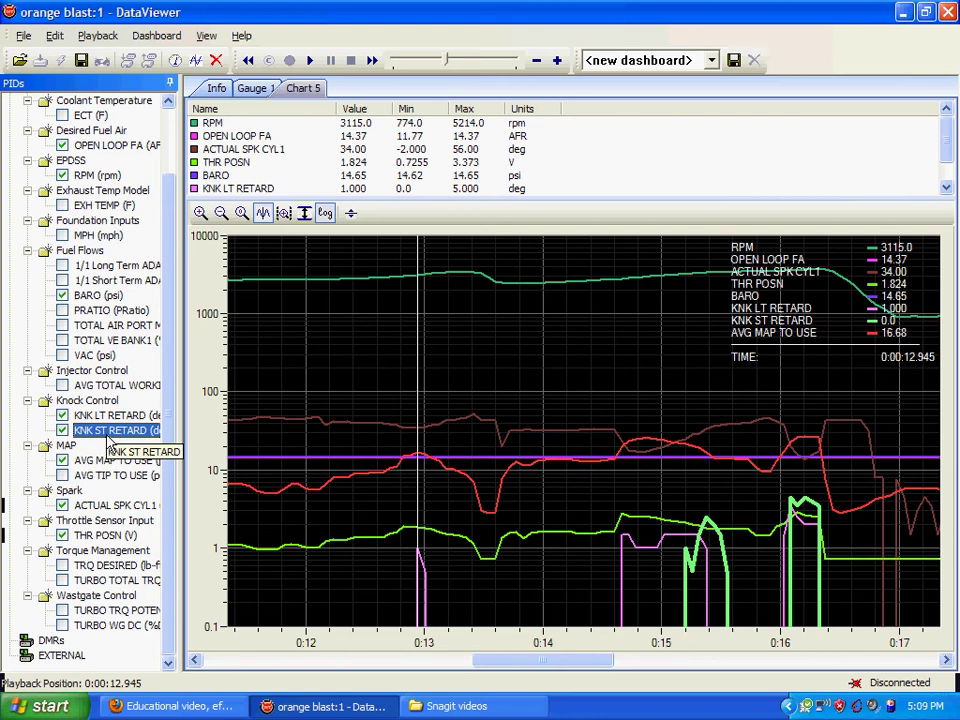
key("Up")
key("Down")
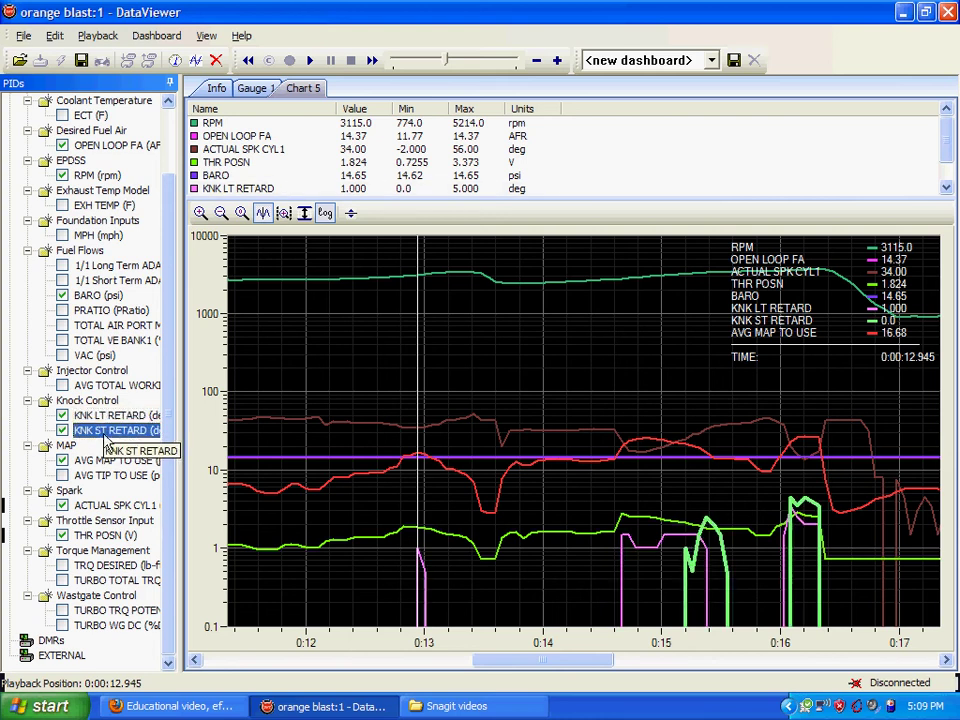
key("Up")
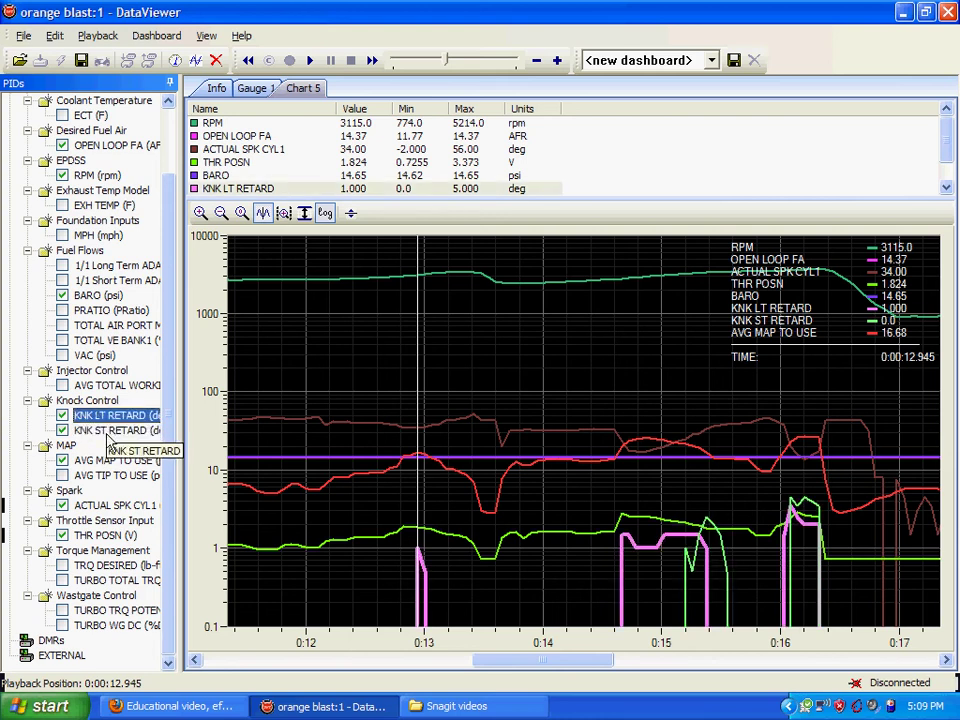
key("Down")
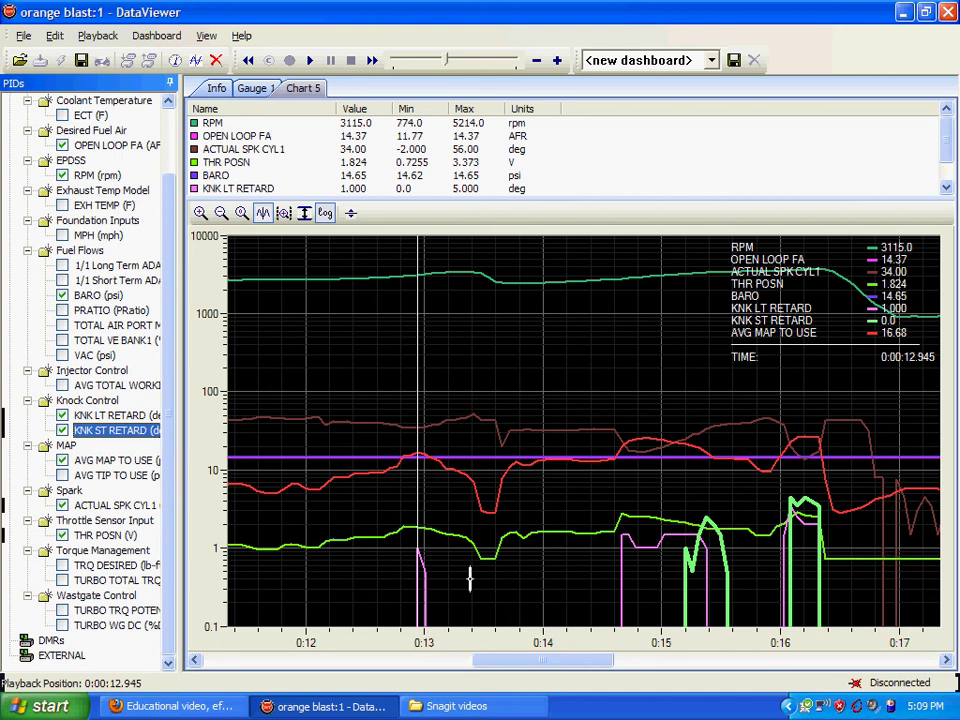
Switch to the Snagit videos folder window.
left_click(482, 706)
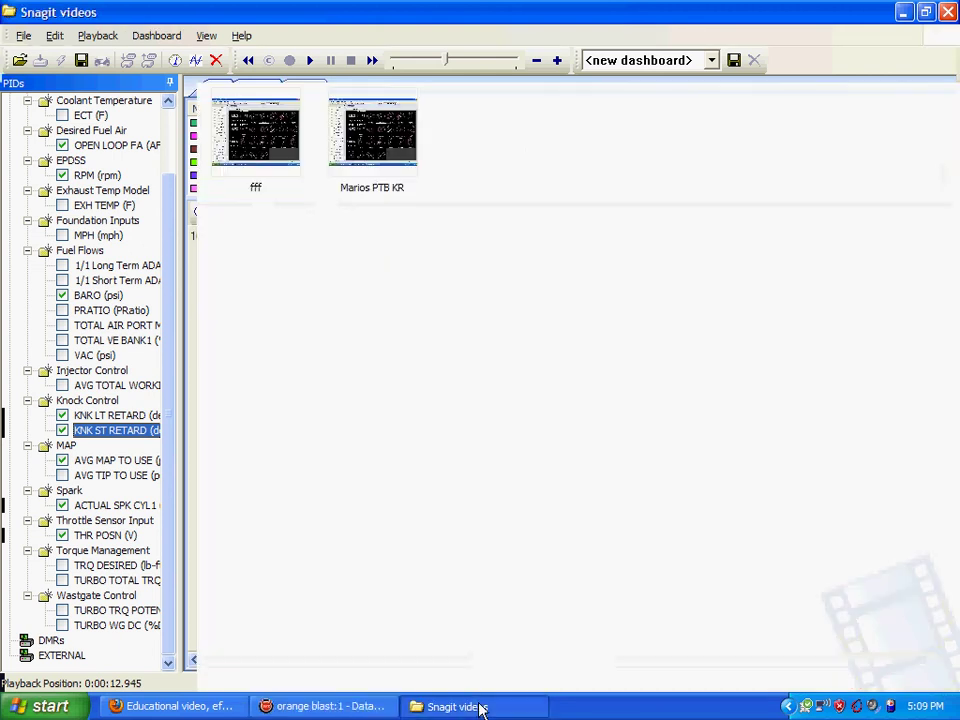